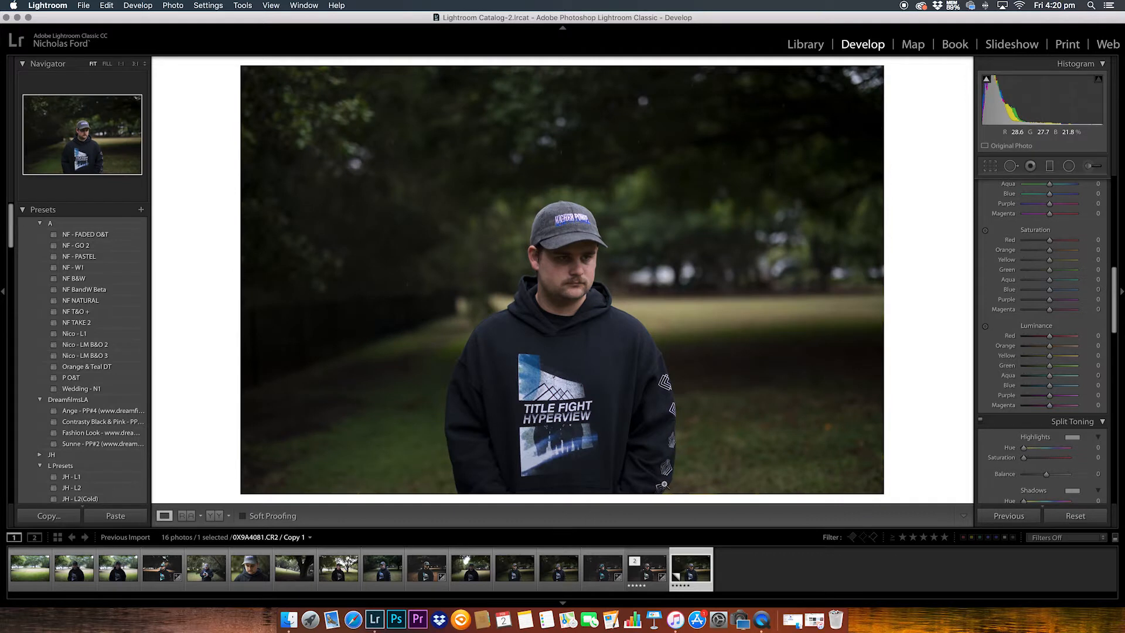
- Compare the finished version of the portrait with its unedited virtual copy, and inspect the copy's face up close
{"action": "left_click", "coordinate": [643, 577]}
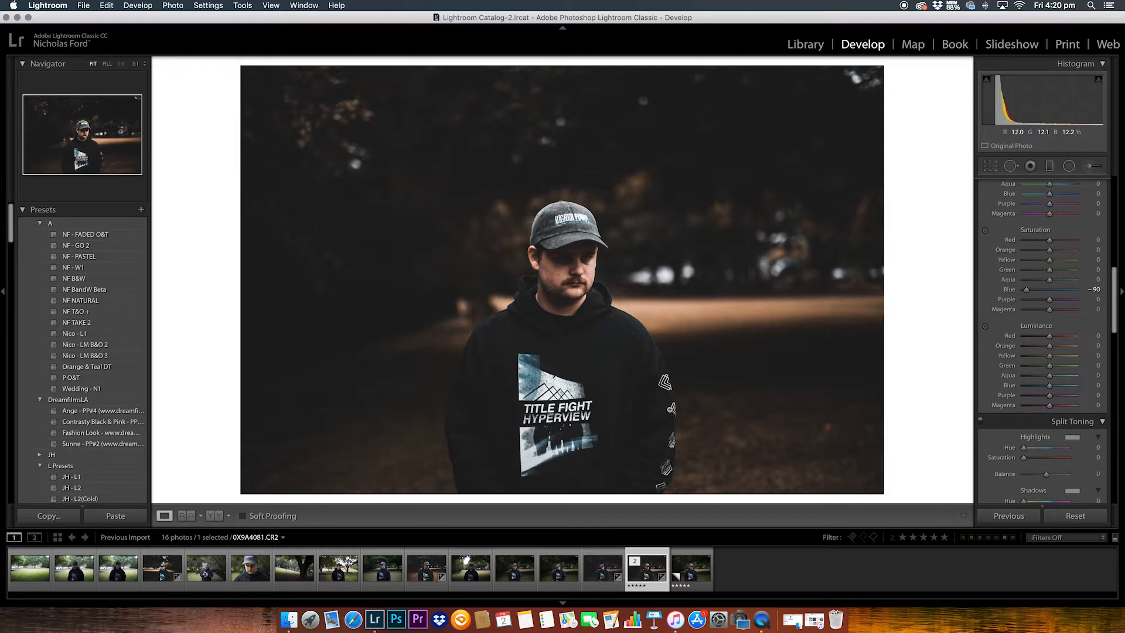
{"action": "left_click", "coordinate": [692, 568]}
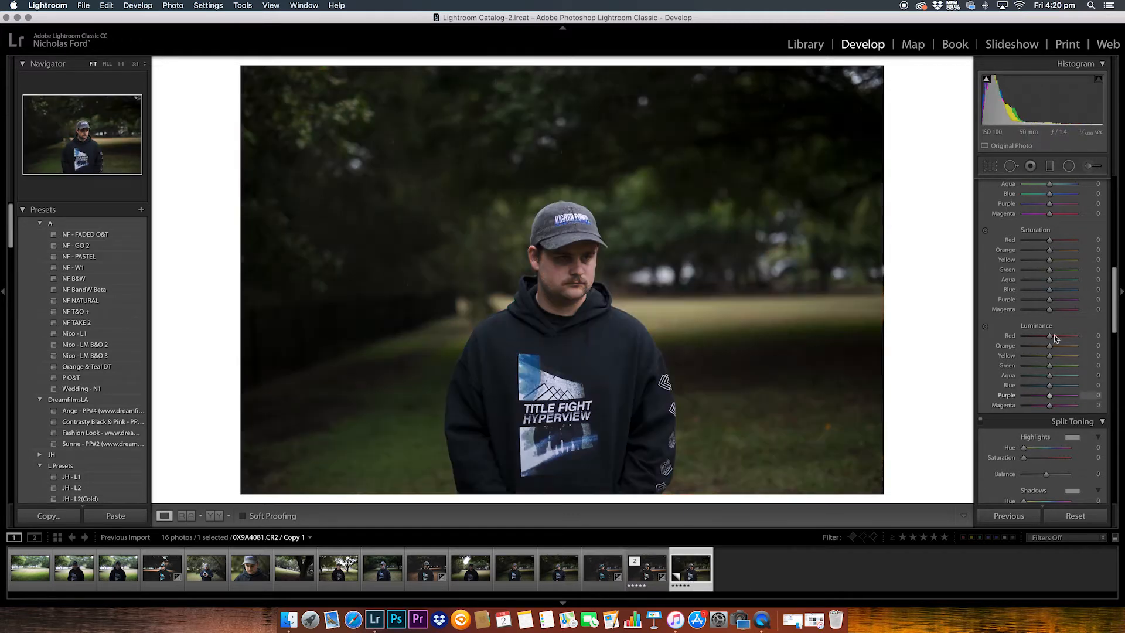
{"action": "scroll", "coordinate": [1061, 385], "scroll_direction": "up", "scroll_amount": 10}
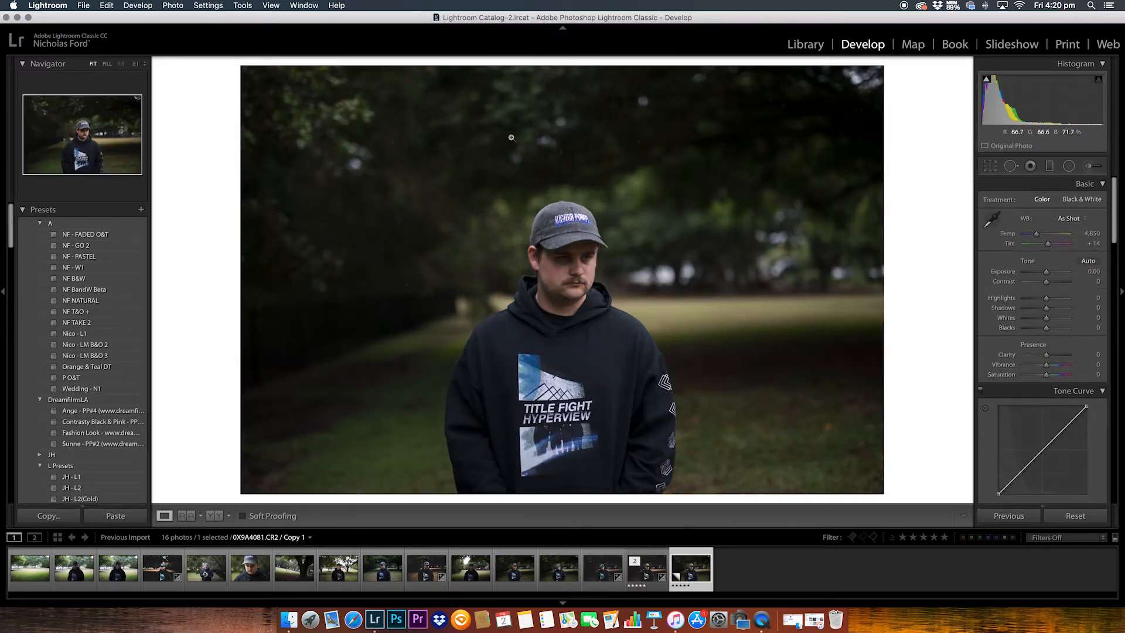
{"action": "left_click", "coordinate": [572, 292]}
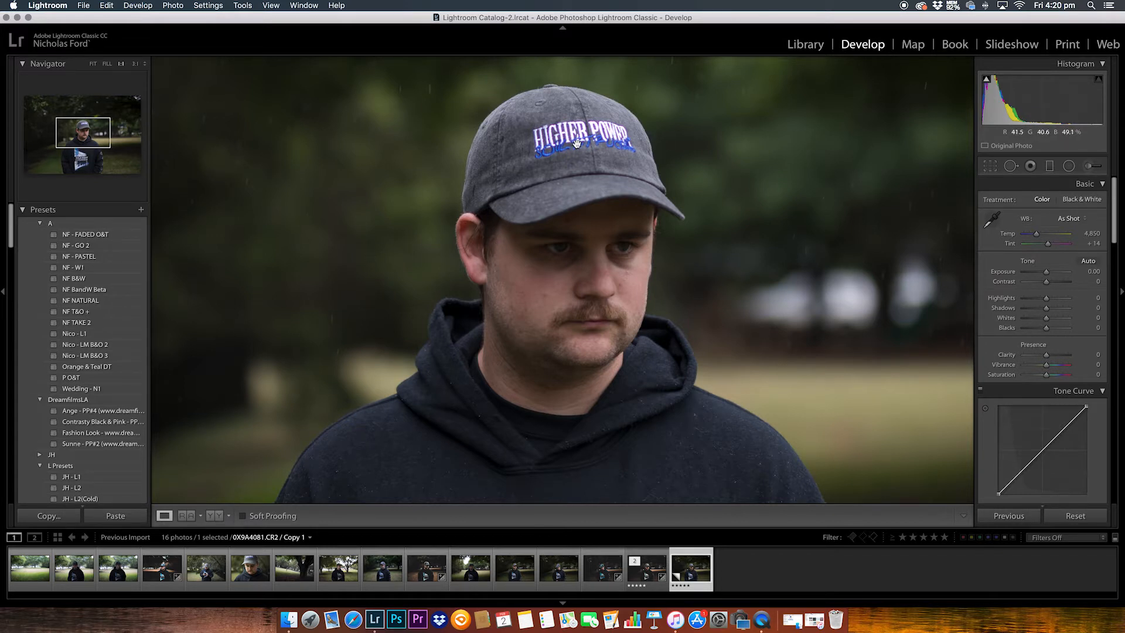
{"action": "left_click", "coordinate": [504, 233]}
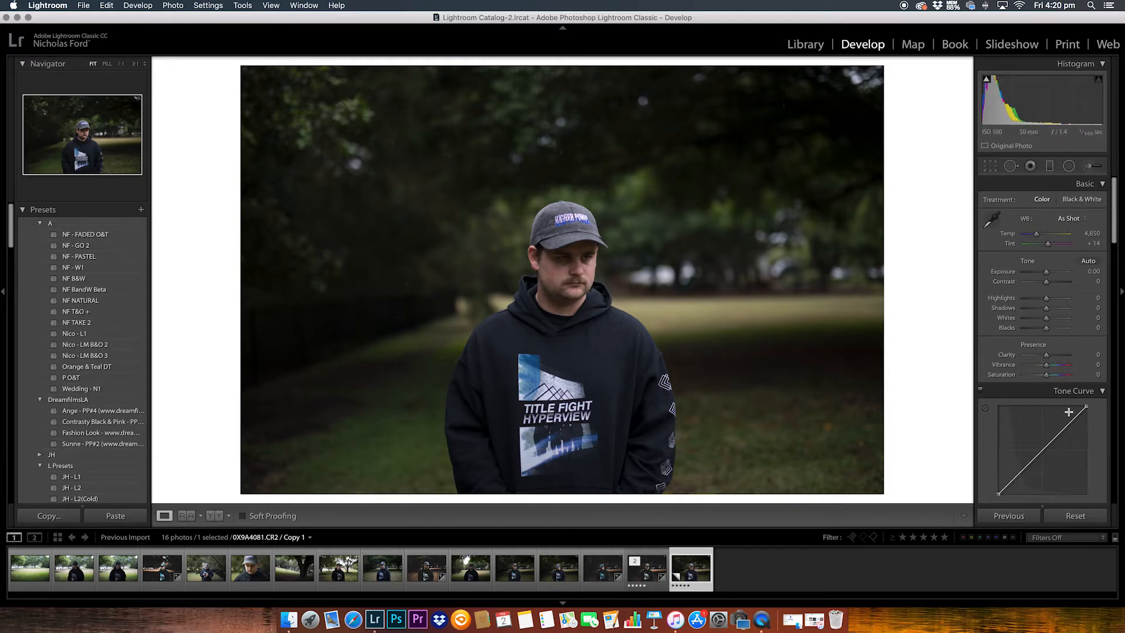
- Shape the copy's RGB tone curve into an S with three points, raising the highlights, lowering the shadows and lifting the black point
{"action": "scroll", "coordinate": [1015, 324], "scroll_direction": "down", "scroll_amount": 2}
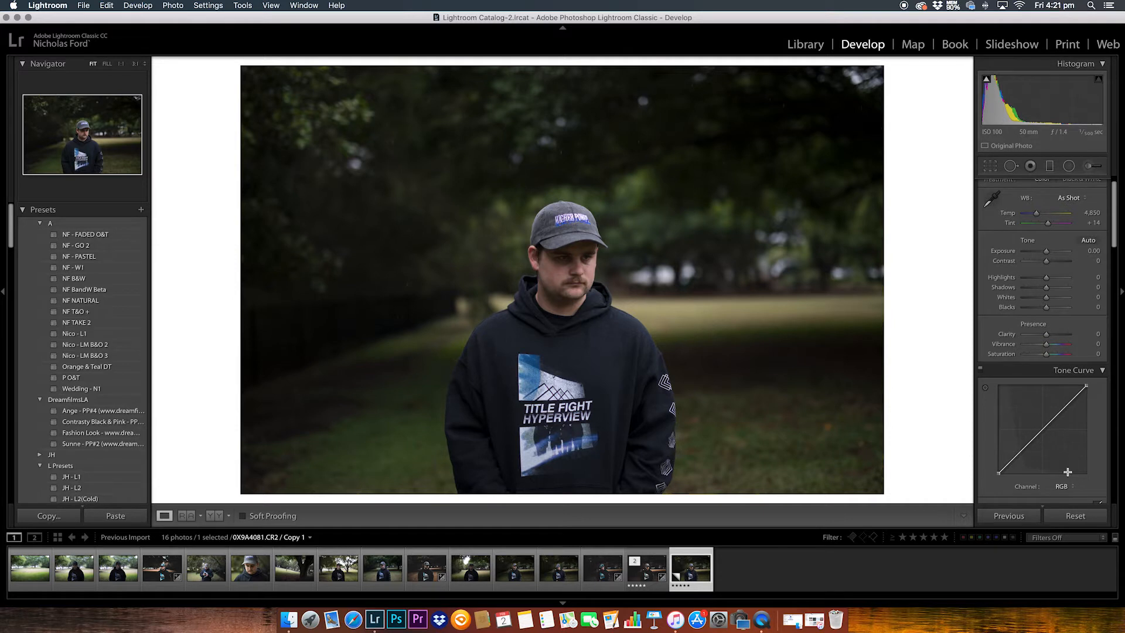
{"action": "left_click", "coordinate": [1017, 458]}
{"action": "left_click", "coordinate": [1038, 438]}
{"action": "left_click", "coordinate": [1062, 413]}
{"action": "left_click_drag", "start_coordinate": [1057, 420], "coordinate": [1058, 403]}
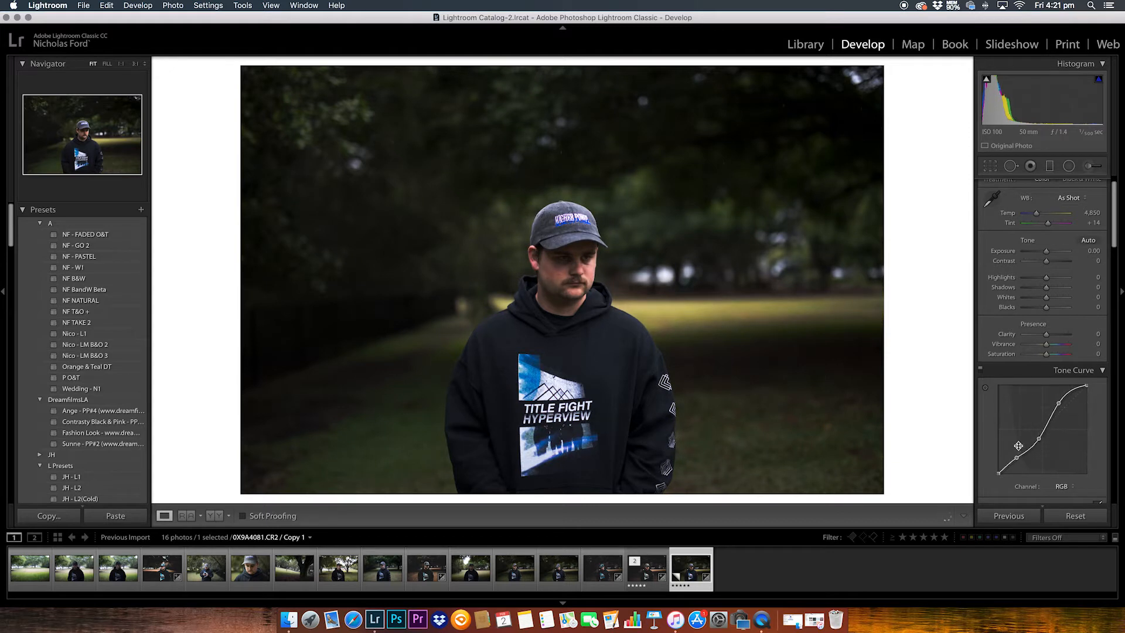
{"action": "left_click_drag", "start_coordinate": [1016, 457], "coordinate": [997, 468]}
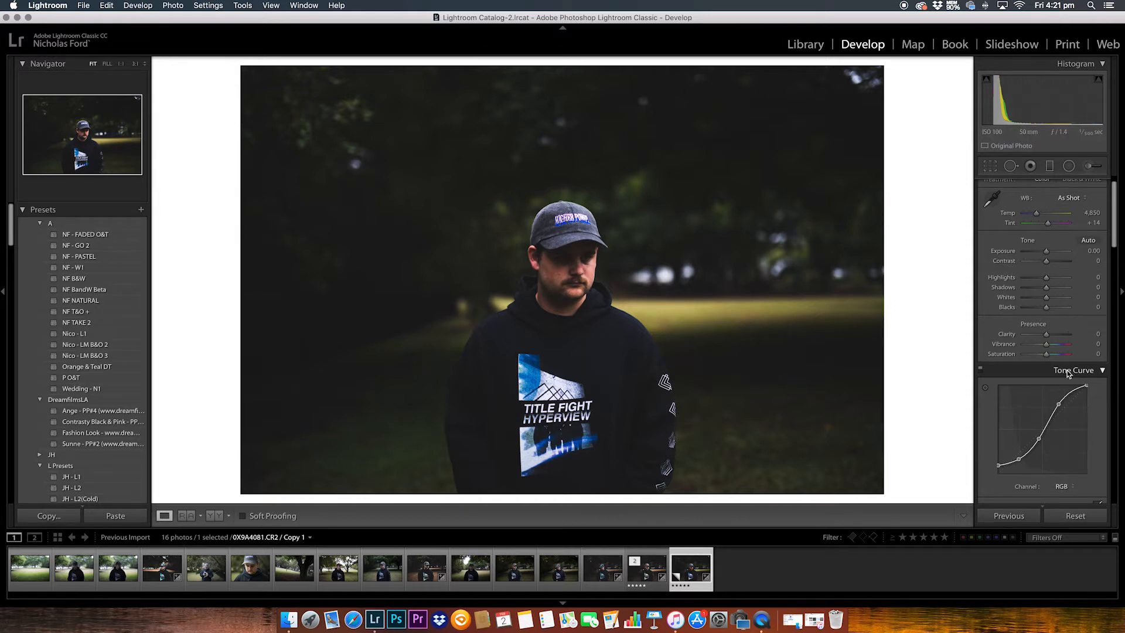
- In Camera Calibration, set Red Primary hue to +100 and saturation to −26, set Blue Primary hue to −100, and lower Blue Primary saturation
{"action": "scroll", "coordinate": [1064, 386], "scroll_direction": "down", "scroll_amount": 2}
{"action": "scroll", "coordinate": [1063, 387], "scroll_direction": "down", "scroll_amount": 4}
{"action": "scroll", "coordinate": [1009, 352], "scroll_direction": "up", "scroll_amount": 4}
{"action": "scroll", "coordinate": [1025, 375], "scroll_direction": "down", "scroll_amount": 15}
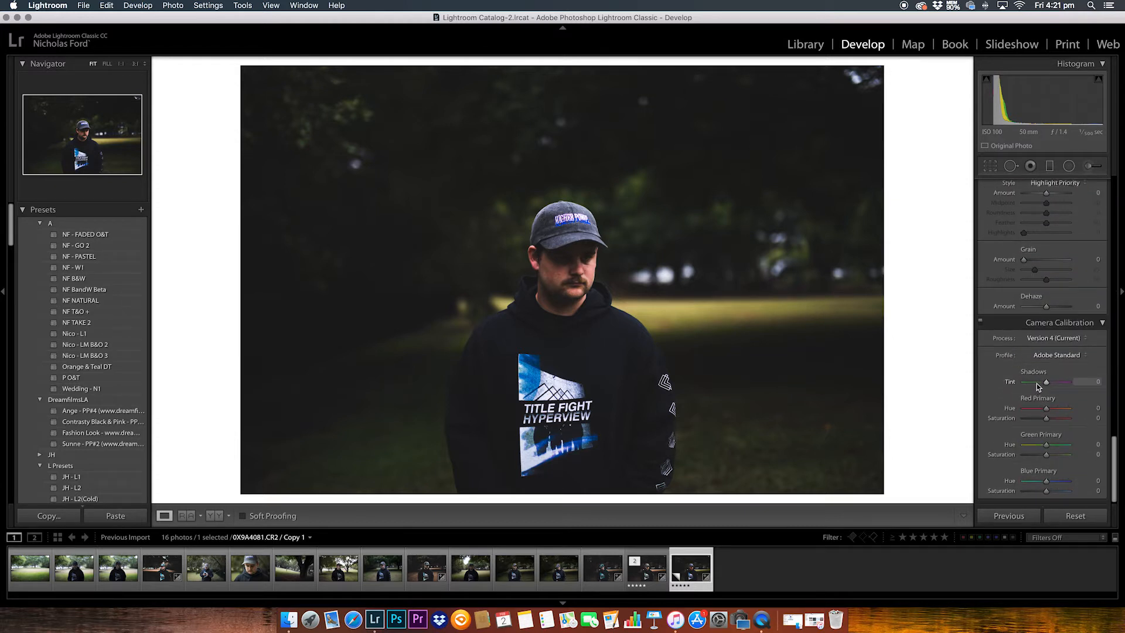
{"action": "left_click_drag", "start_coordinate": [1049, 409], "coordinate": [1116, 410]}
{"action": "left_click_drag", "start_coordinate": [1046, 481], "coordinate": [926, 495]}
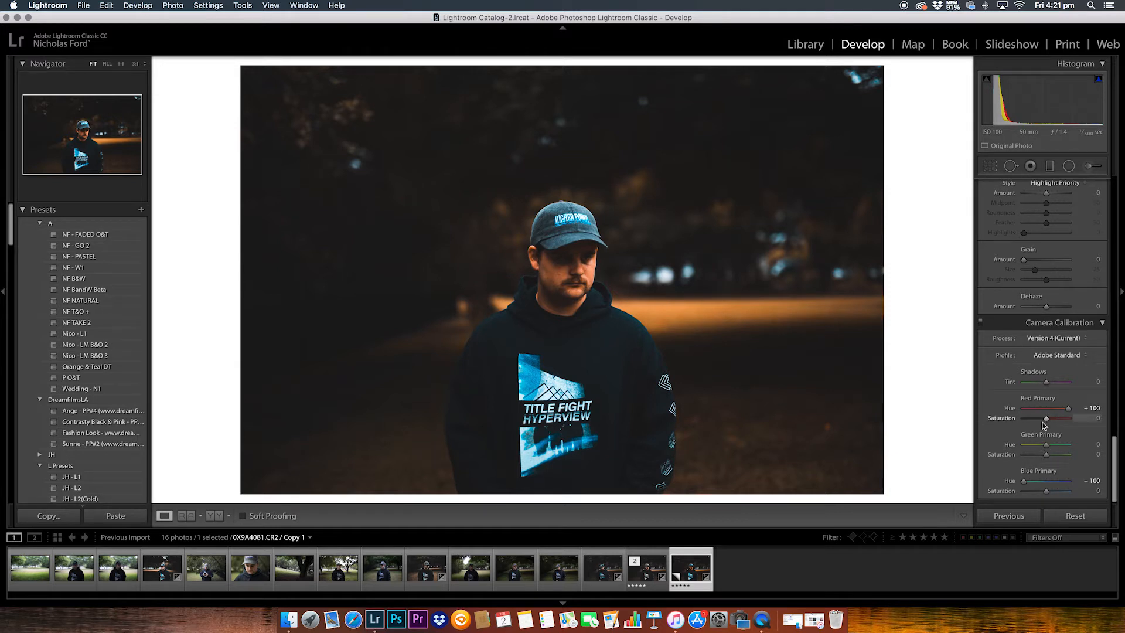
{"action": "left_click_drag", "start_coordinate": [1046, 418], "coordinate": [1040, 419]}
{"action": "left_click_drag", "start_coordinate": [1046, 491], "coordinate": [1034, 497]}
- Cool the photo's white balance to a temperature of 4,540
{"action": "scroll", "coordinate": [1018, 296], "scroll_direction": "up", "scroll_amount": 3}
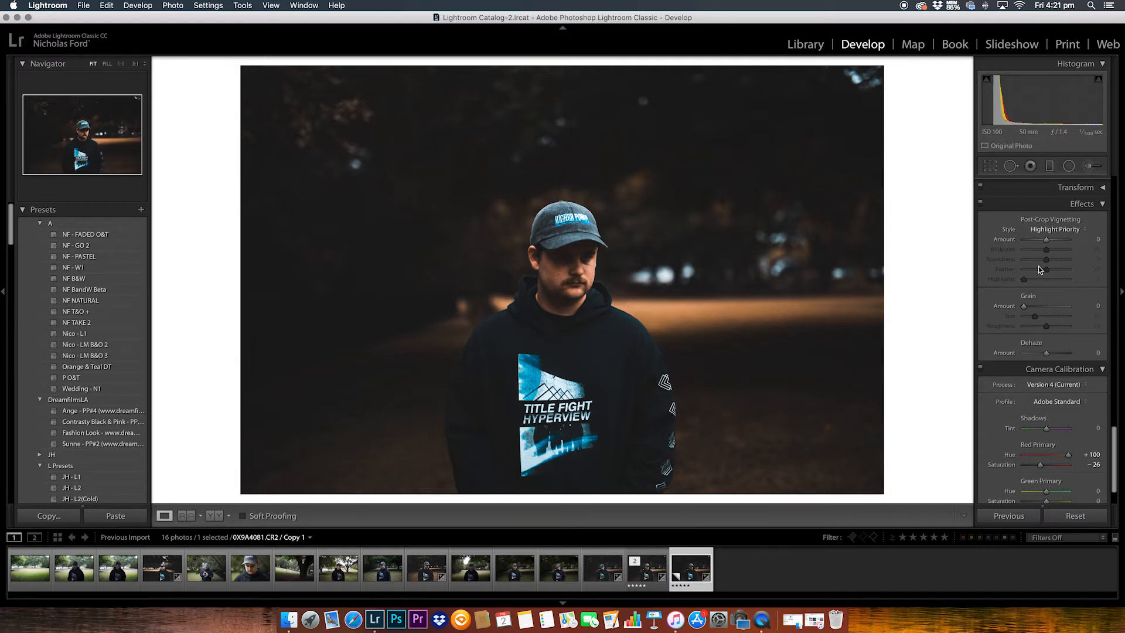
{"action": "scroll", "coordinate": [1038, 266], "scroll_direction": "up", "scroll_amount": 3}
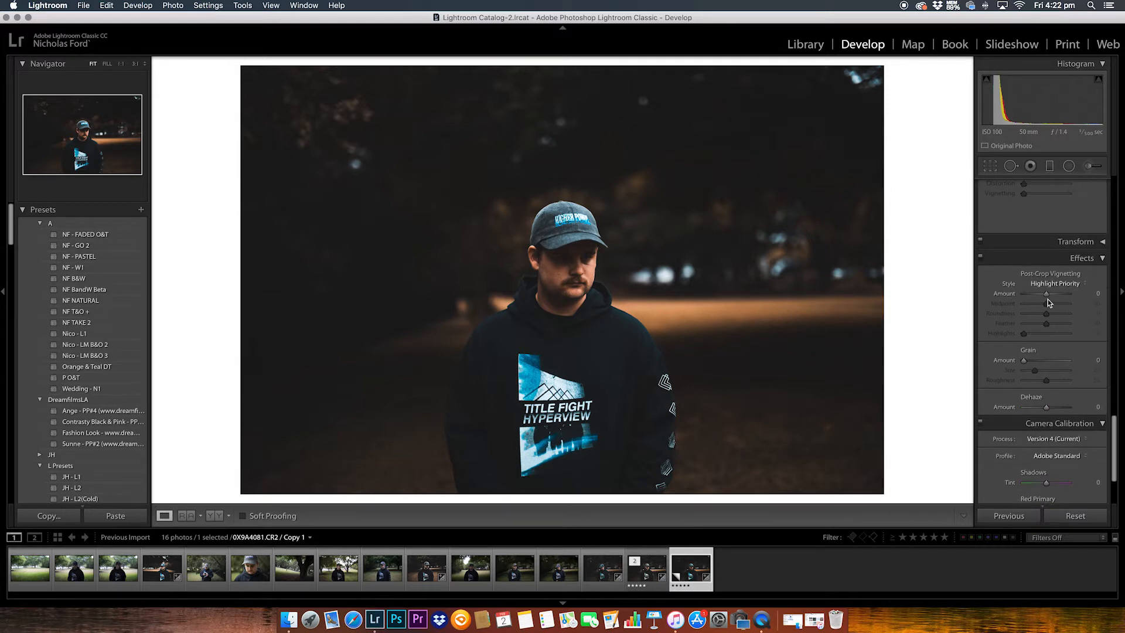
{"action": "scroll", "coordinate": [1010, 311], "scroll_direction": "up", "scroll_amount": 12}
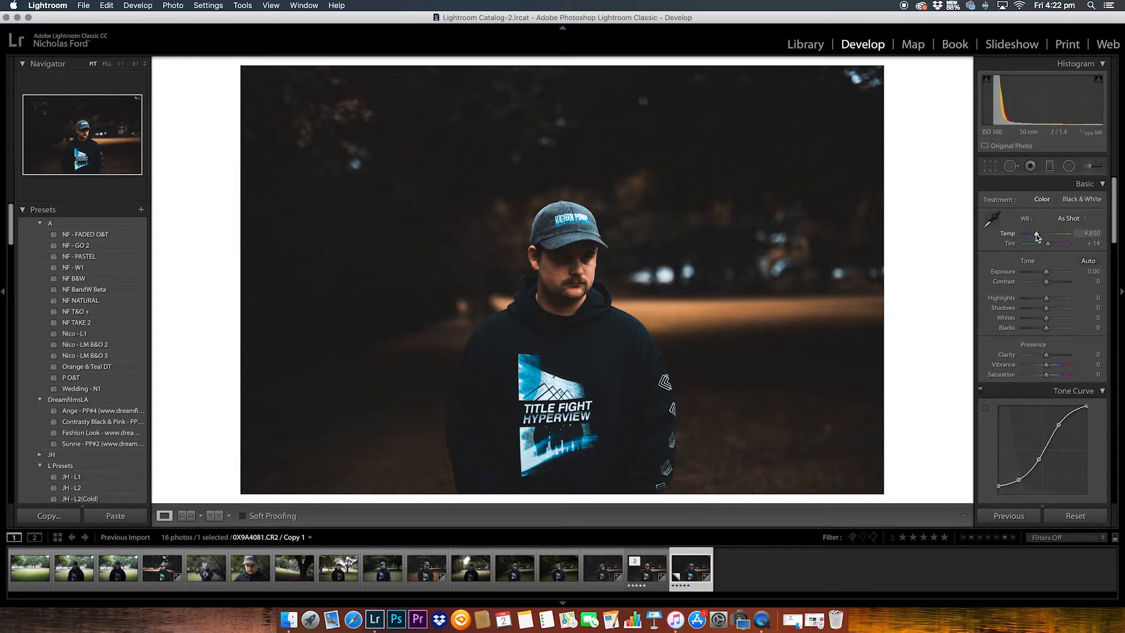
{"action": "left_click_drag", "start_coordinate": [1036, 236], "coordinate": [1038, 236]}
{"action": "left_click_drag", "start_coordinate": [1038, 236], "coordinate": [1035, 237]}
{"action": "left_click_drag", "start_coordinate": [1035, 236], "coordinate": [1034, 237]}
- Set exposure to −0.25, highlights to −10, shadows to +27 and blacks to +2
{"action": "scroll", "coordinate": [1030, 262], "scroll_direction": "down", "scroll_amount": 1}
{"action": "scroll", "coordinate": [1030, 262], "scroll_direction": "down", "scroll_amount": 1}
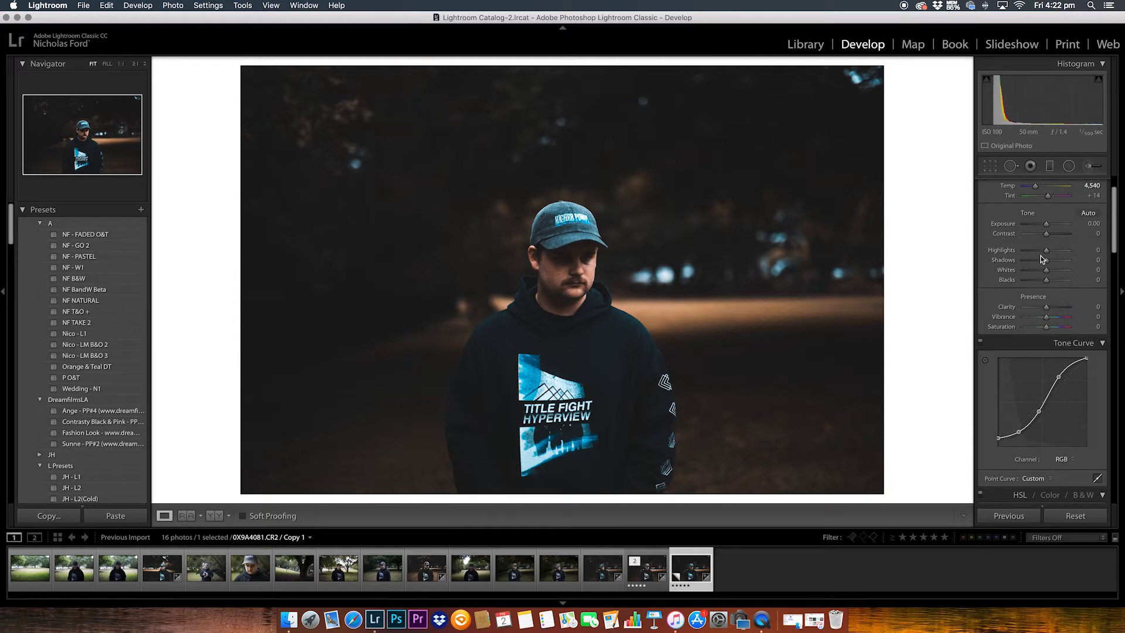
{"action": "left_click_drag", "start_coordinate": [1047, 226], "coordinate": [1046, 228]}
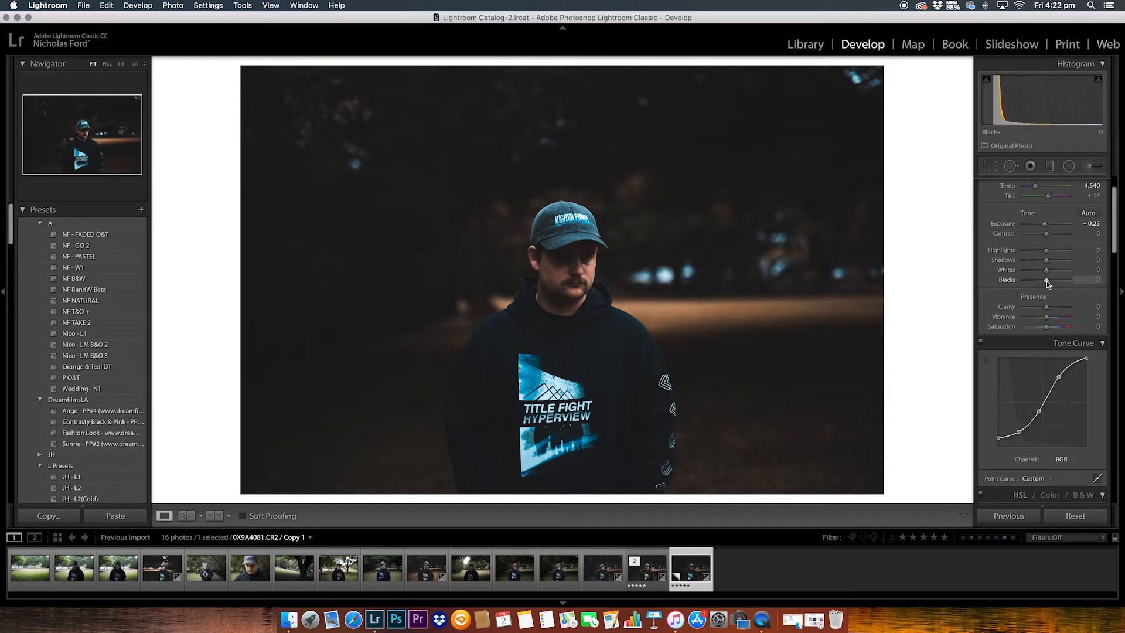
{"action": "mouse_move", "coordinate": [1046, 280]}
{"action": "left_mouse_down"}
{"action": "mouse_move", "coordinate": [1054, 266]}
{"action": "mouse_move", "coordinate": [1041, 252]}
{"action": "mouse_move", "coordinate": [1047, 261]}
{"action": "left_mouse_up"}
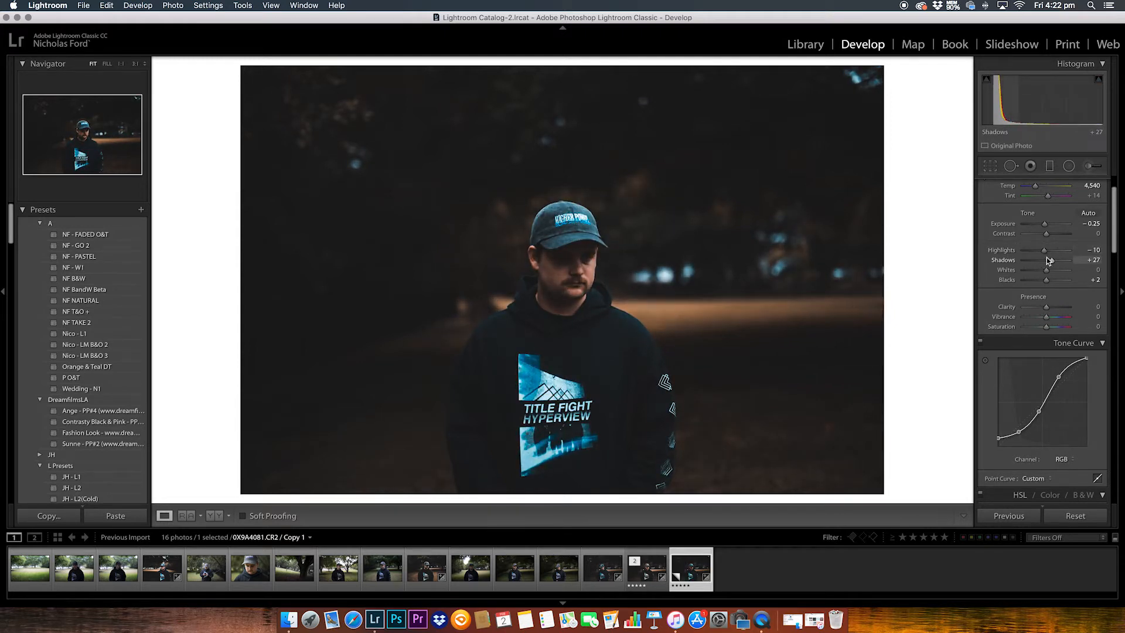
- Set clarity to +20 and vibrance to −20
{"action": "scroll", "coordinate": [1043, 286], "scroll_direction": "down", "scroll_amount": 2}
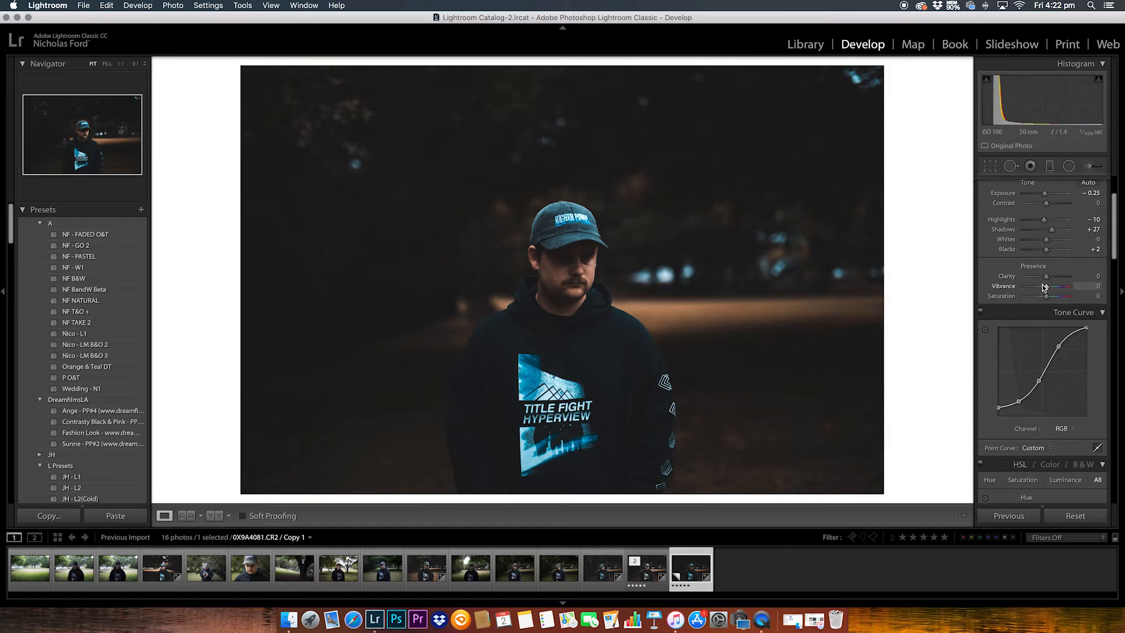
{"action": "left_click", "coordinate": [1095, 276]}
{"action": "type", "text": "20"}
{"action": "key", "text": "Return"}
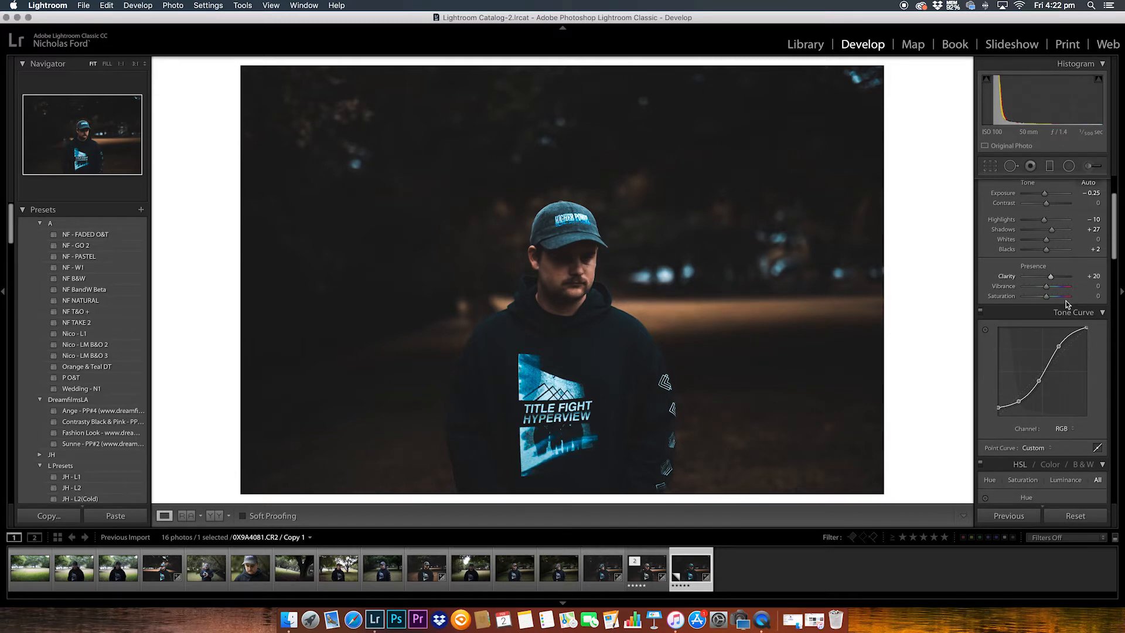
{"action": "left_click_drag", "start_coordinate": [1046, 286], "coordinate": [1039, 287]}
- Compare the edited copy with its before view, the finished version and the unedited copy, ending on the edited copy
{"action": "scroll", "coordinate": [1040, 251], "scroll_direction": "down", "scroll_amount": 3}
{"action": "scroll", "coordinate": [1040, 251], "scroll_direction": "down", "scroll_amount": 2}
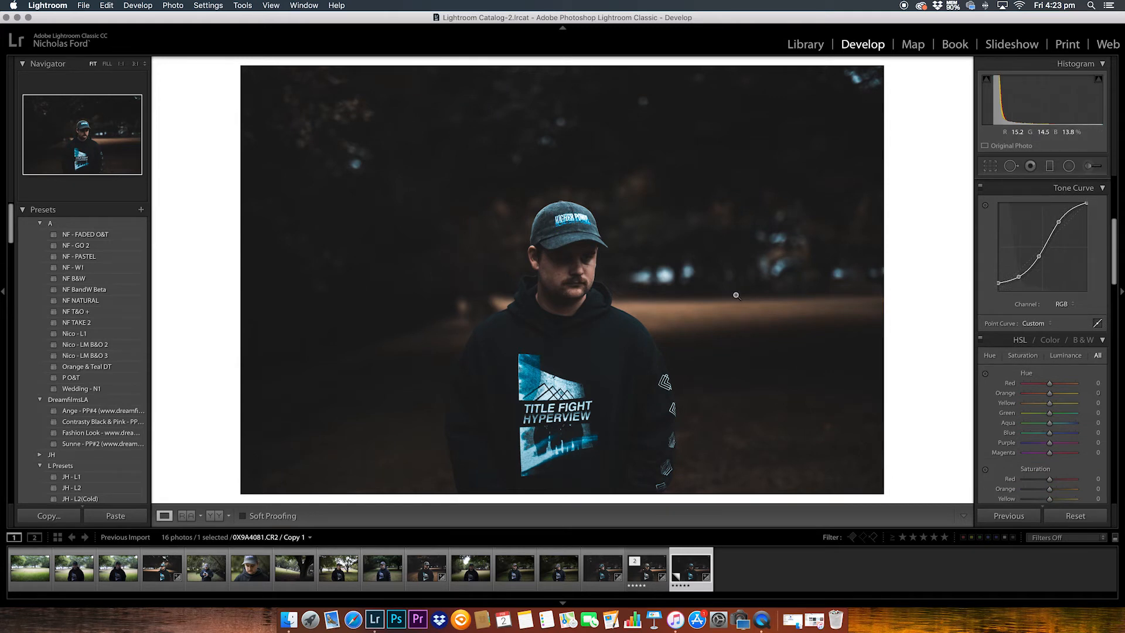
{"action": "key", "text": "backslash"}
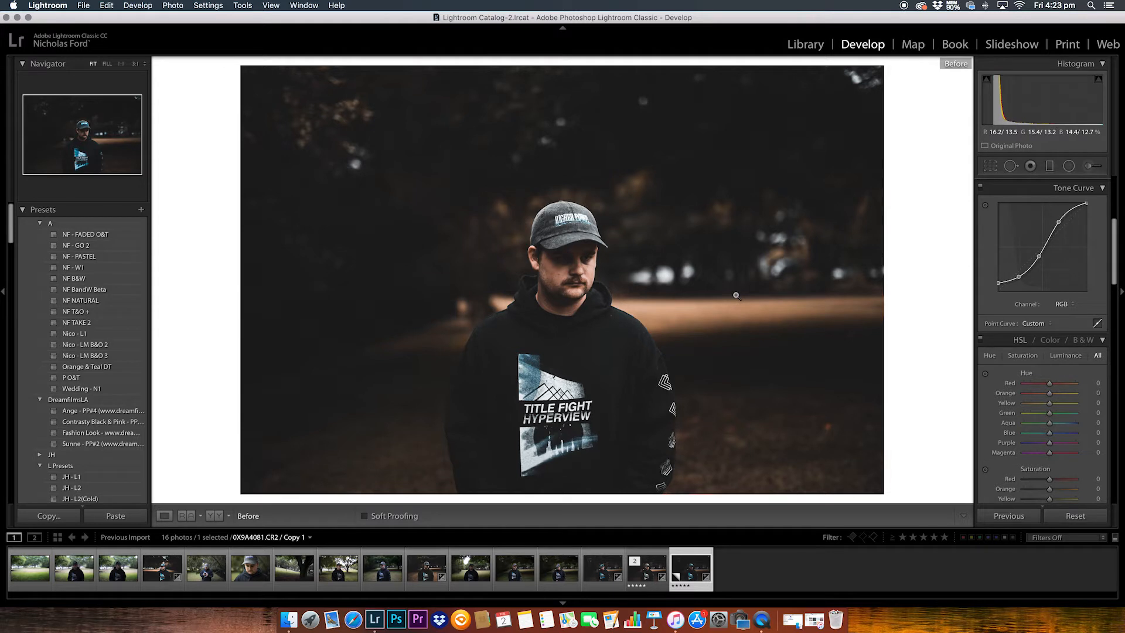
{"action": "key", "text": "backslash"}
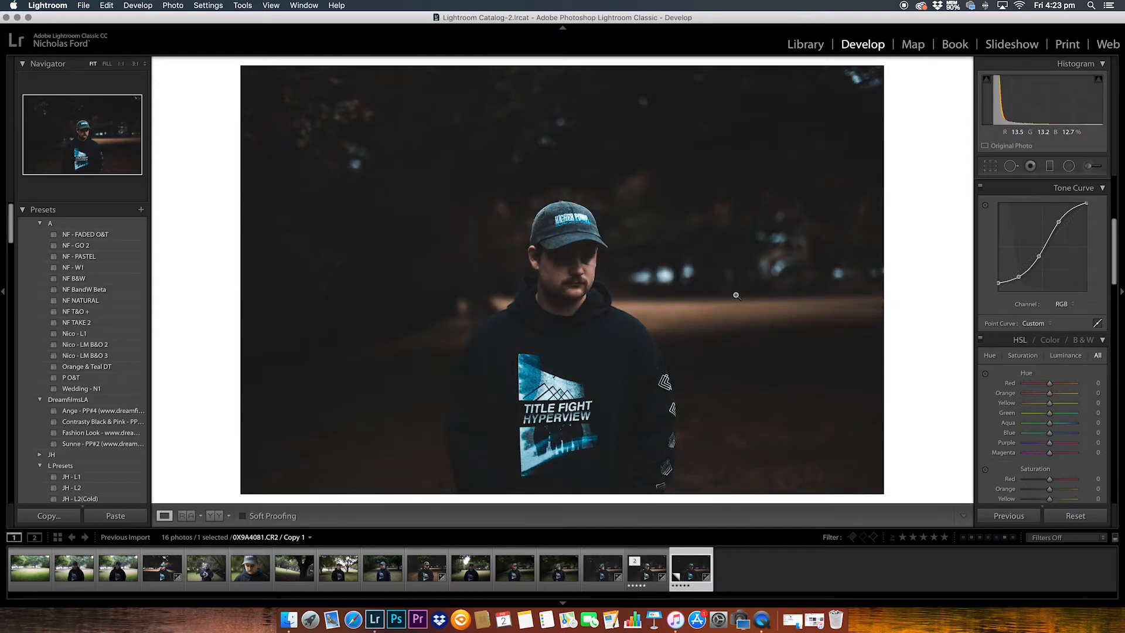
{"action": "key", "text": "backslash"}
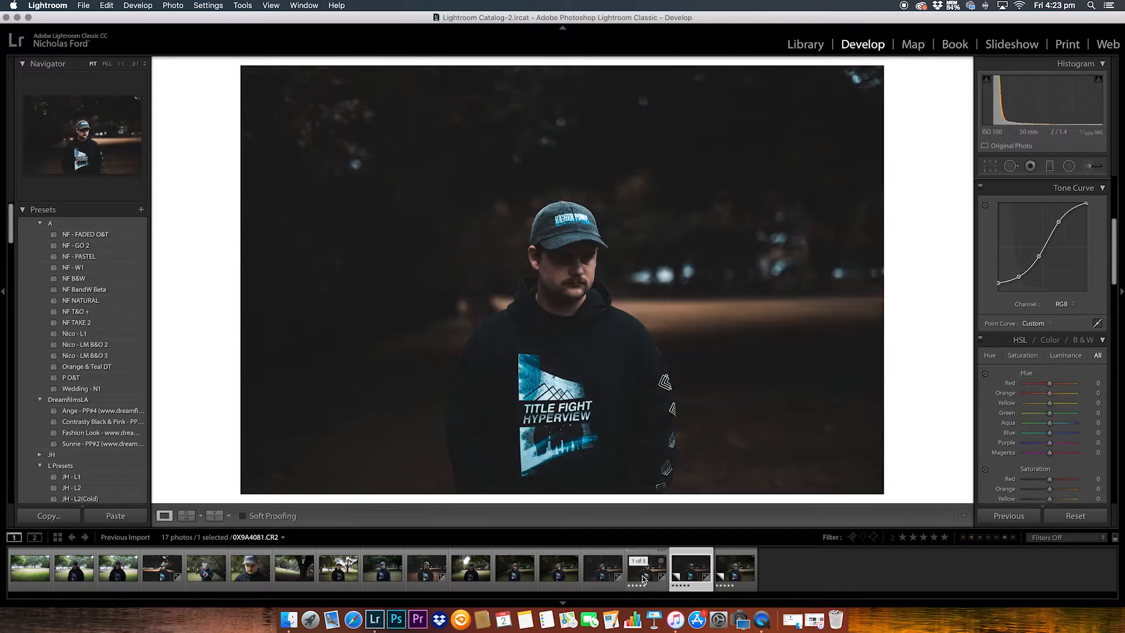
{"action": "left_click", "coordinate": [643, 578]}
{"action": "left_click", "coordinate": [692, 579]}
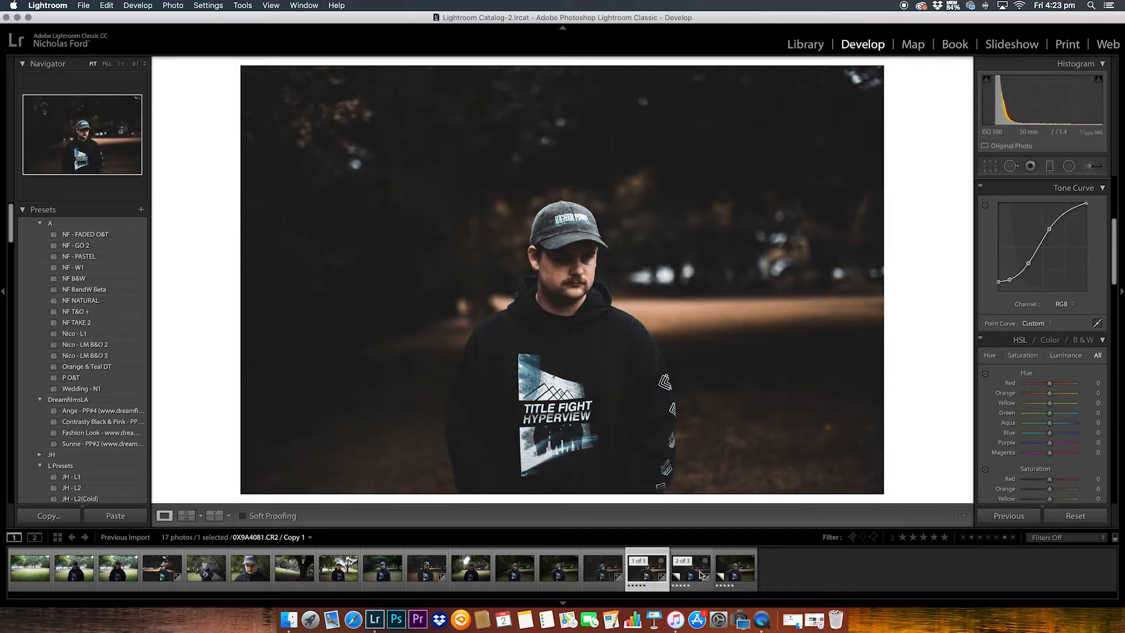
{"action": "left_click", "coordinate": [741, 578]}
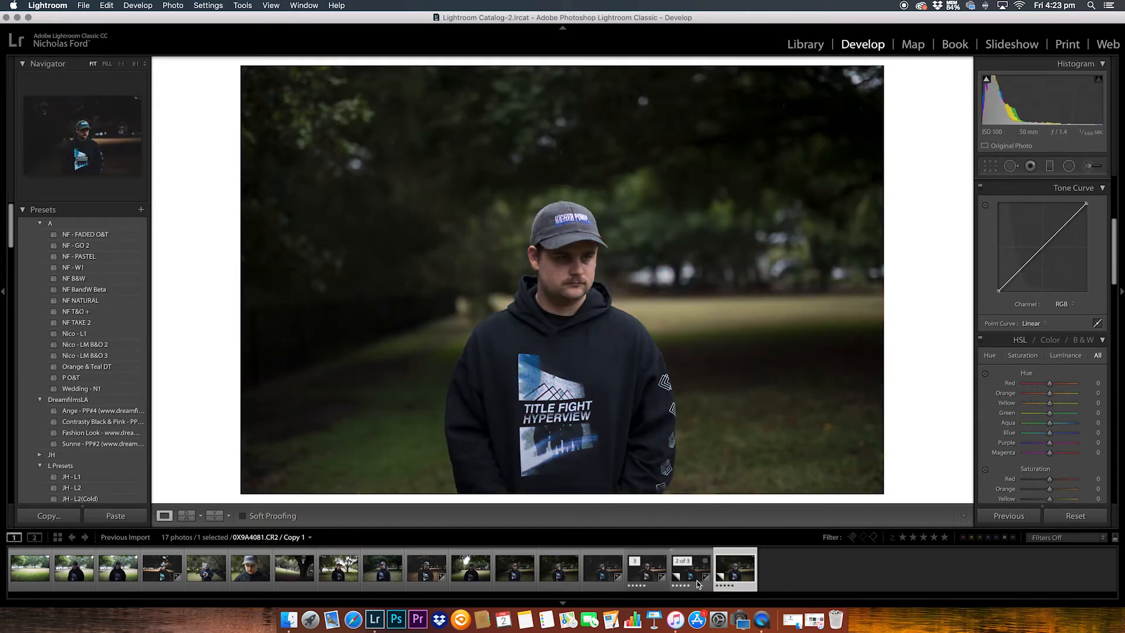
{"action": "key", "text": "Left"}
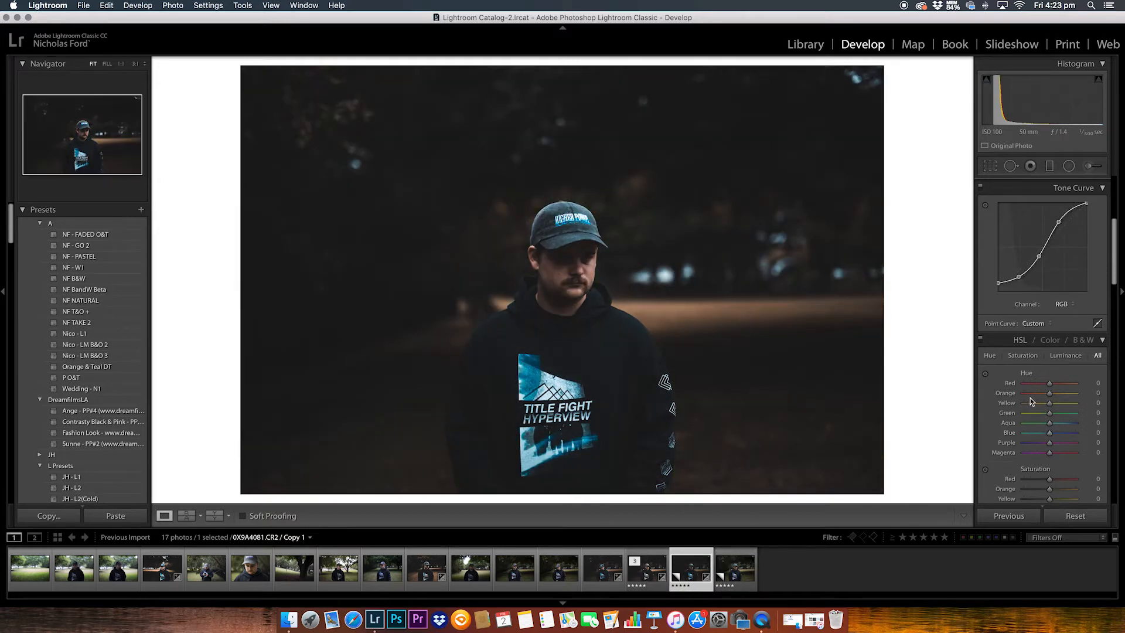
- Reduce the HSL saturation of the blues to −74
{"action": "scroll", "coordinate": [1030, 398], "scroll_direction": "down", "scroll_amount": 5}
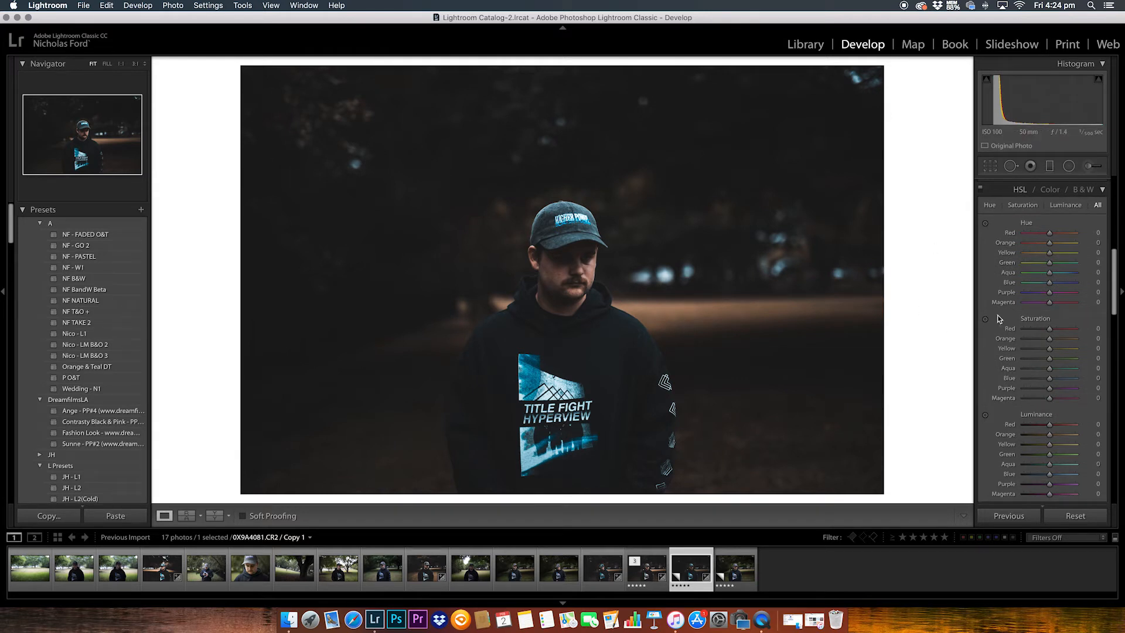
{"action": "scroll", "coordinate": [1011, 363], "scroll_direction": "down", "scroll_amount": 1}
{"action": "left_click_drag", "start_coordinate": [1056, 367], "coordinate": [1032, 372]}
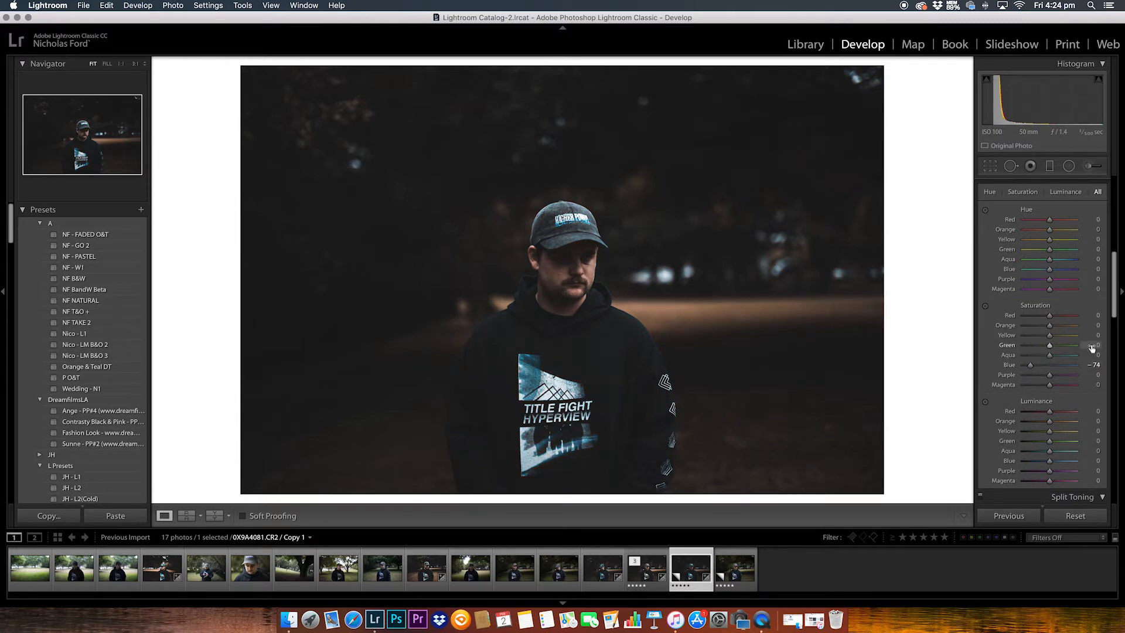
- Increase the sharpening amount in the Detail settings
{"action": "scroll", "coordinate": [1074, 332], "scroll_direction": "down", "scroll_amount": 10}
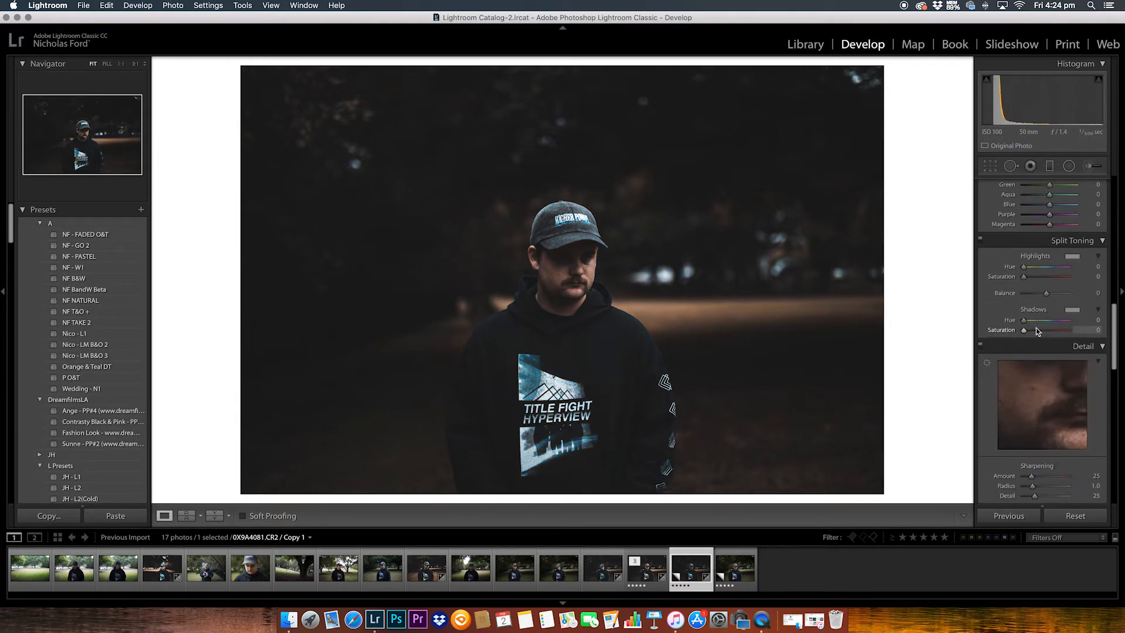
{"action": "scroll", "coordinate": [1036, 328], "scroll_direction": "down", "scroll_amount": 2}
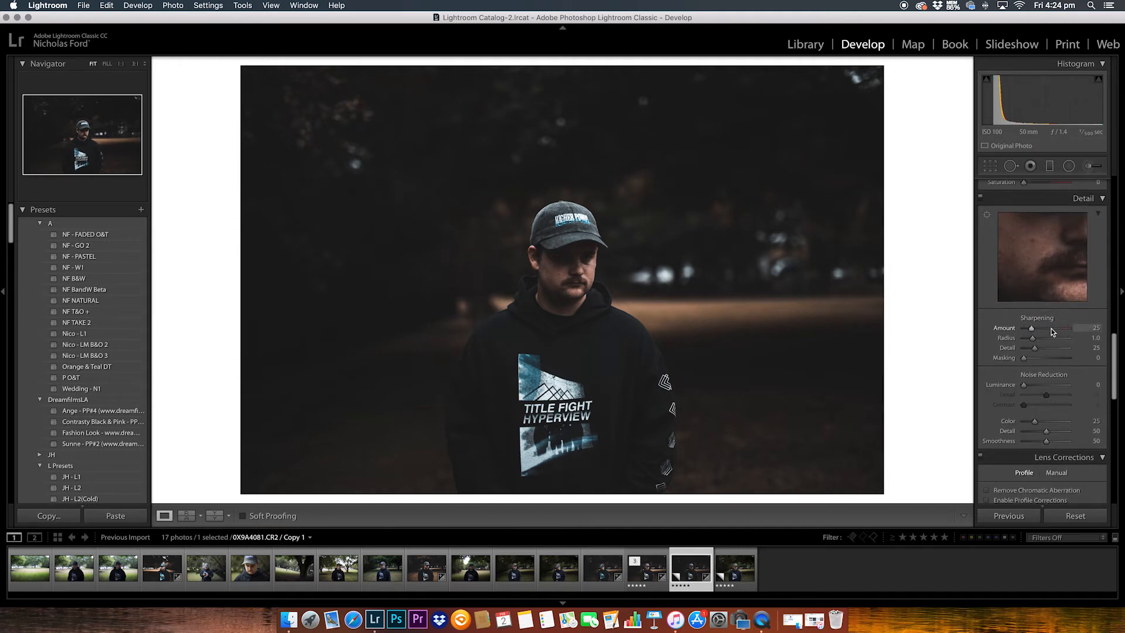
{"action": "left_click_drag", "start_coordinate": [1047, 330], "coordinate": [1046, 330]}
- Reset exposure and highlights to 0, and set shadows to −56 and whites to −19
{"action": "scroll", "coordinate": [1025, 257], "scroll_direction": "up", "scroll_amount": 12}
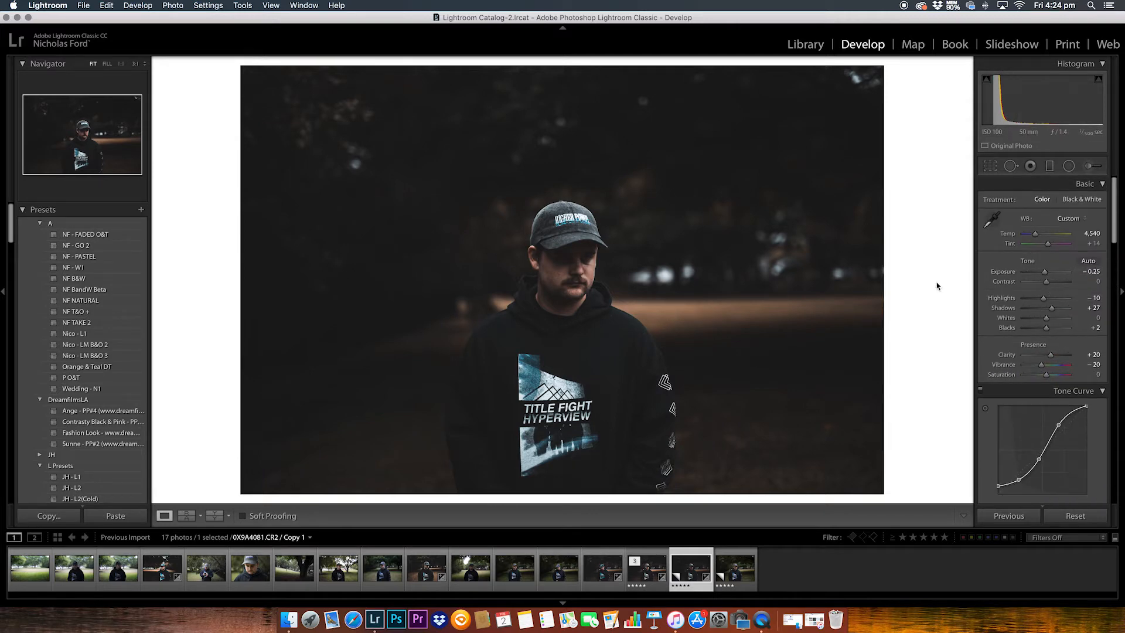
{"action": "scroll", "coordinate": [1048, 274], "scroll_direction": "down", "scroll_amount": 10}
{"action": "scroll", "coordinate": [1048, 272], "scroll_direction": "up", "scroll_amount": 8}
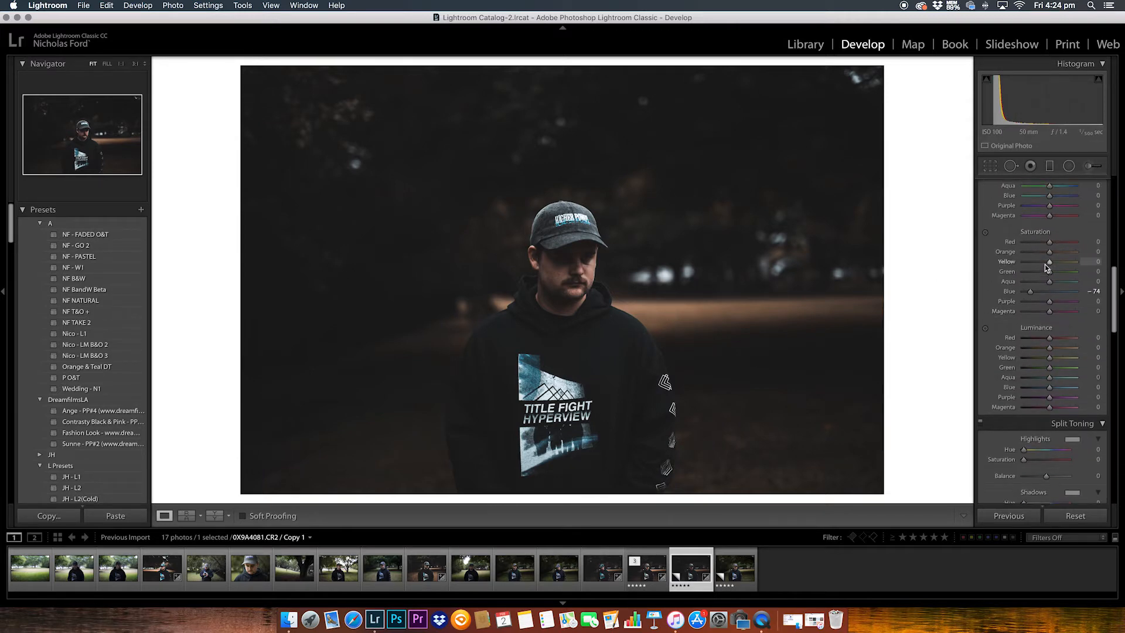
{"action": "scroll", "coordinate": [1045, 265], "scroll_direction": "up", "scroll_amount": 10}
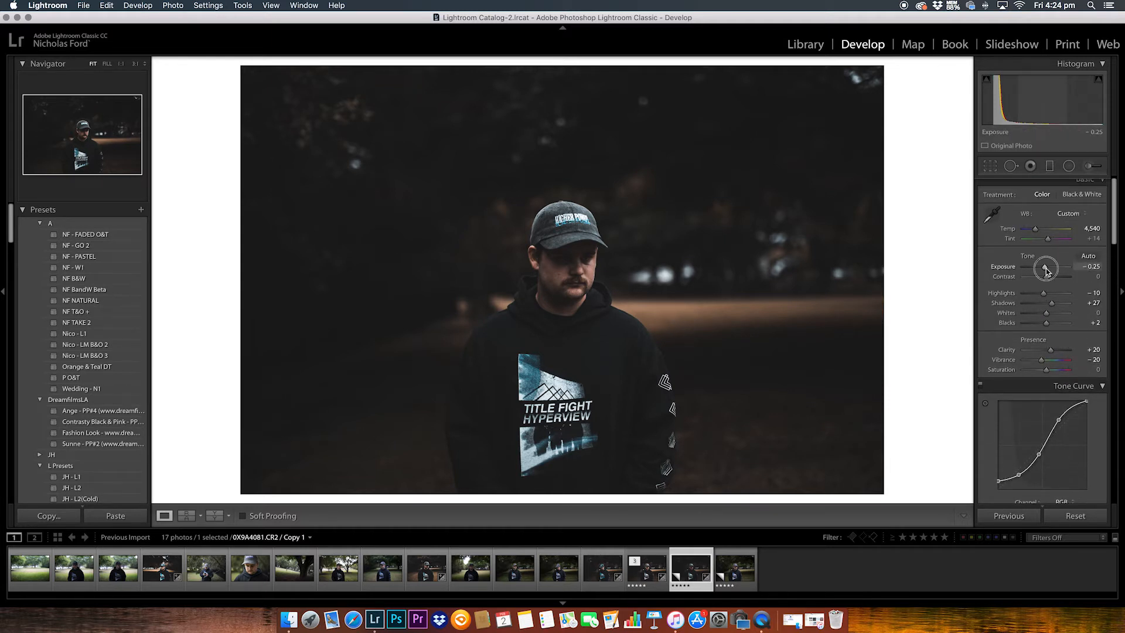
{"action": "double_click", "coordinate": [1046, 269]}
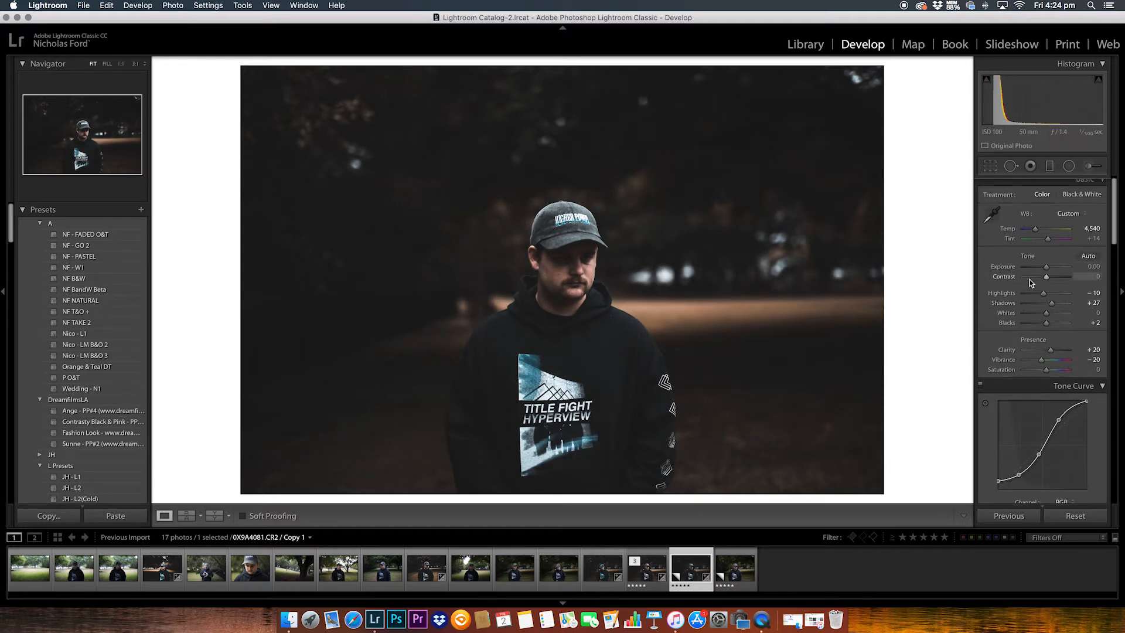
{"action": "double_click", "coordinate": [1045, 293]}
{"action": "mouse_move", "coordinate": [1048, 304]}
{"action": "left_mouse_down"}
{"action": "mouse_move", "coordinate": [1003, 313]}
{"action": "mouse_move", "coordinate": [1033, 304]}
{"action": "left_mouse_up"}
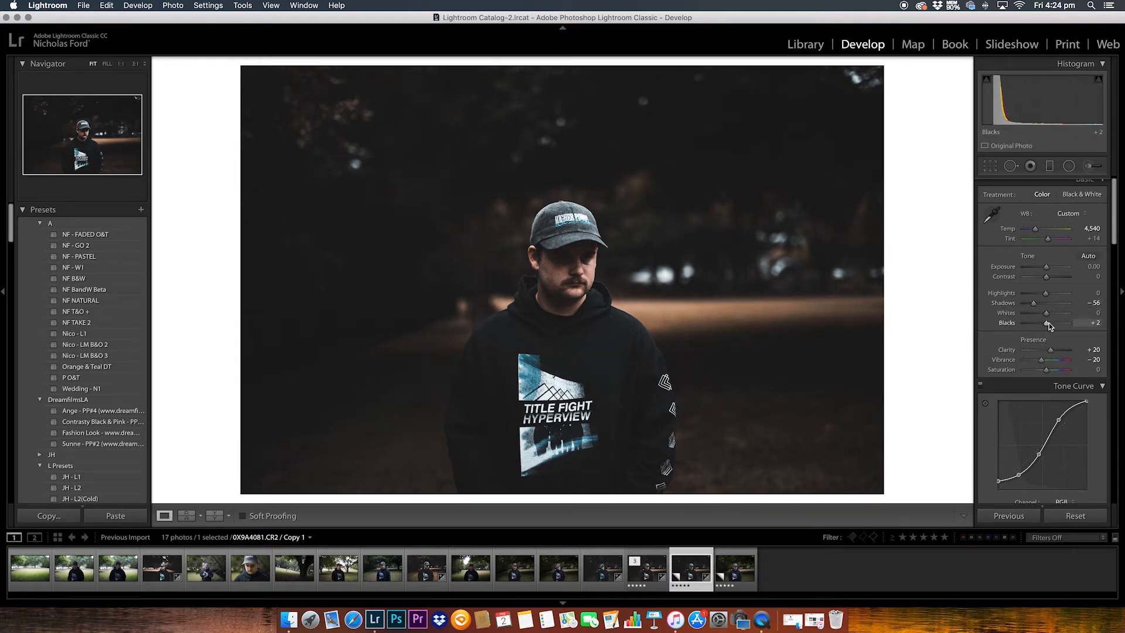
{"action": "mouse_move", "coordinate": [1049, 326]}
{"action": "left_mouse_down"}
{"action": "mouse_move", "coordinate": [1038, 326]}
{"action": "mouse_move", "coordinate": [1055, 313]}
{"action": "mouse_move", "coordinate": [1043, 320]}
{"action": "left_mouse_up"}
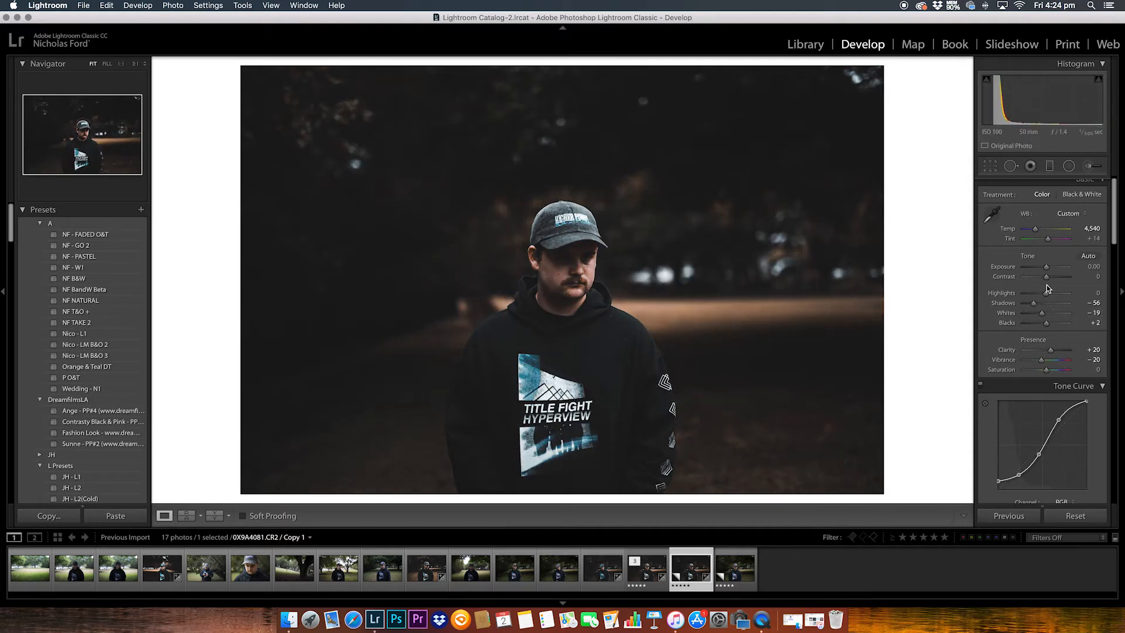
- Set the contrast of the edited copy to +10
{"action": "left_click", "coordinate": [1096, 276]}
{"action": "type", "text": "10"}
{"action": "key", "text": "Return"}
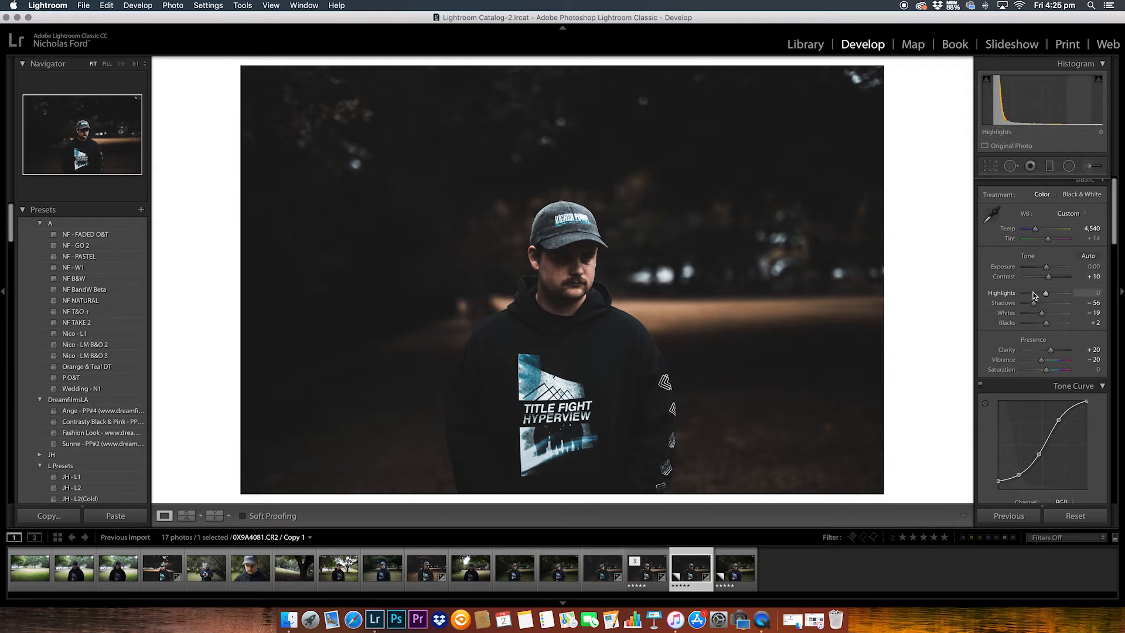
- Move the upper point of the RGB tone curve to 66.7 / 77.3 % and fine-tune the curve's black endpoint
{"action": "scroll", "coordinate": [1031, 287], "scroll_direction": "down", "scroll_amount": 5}
{"action": "scroll", "coordinate": [1034, 296], "scroll_direction": "down", "scroll_amount": 2}
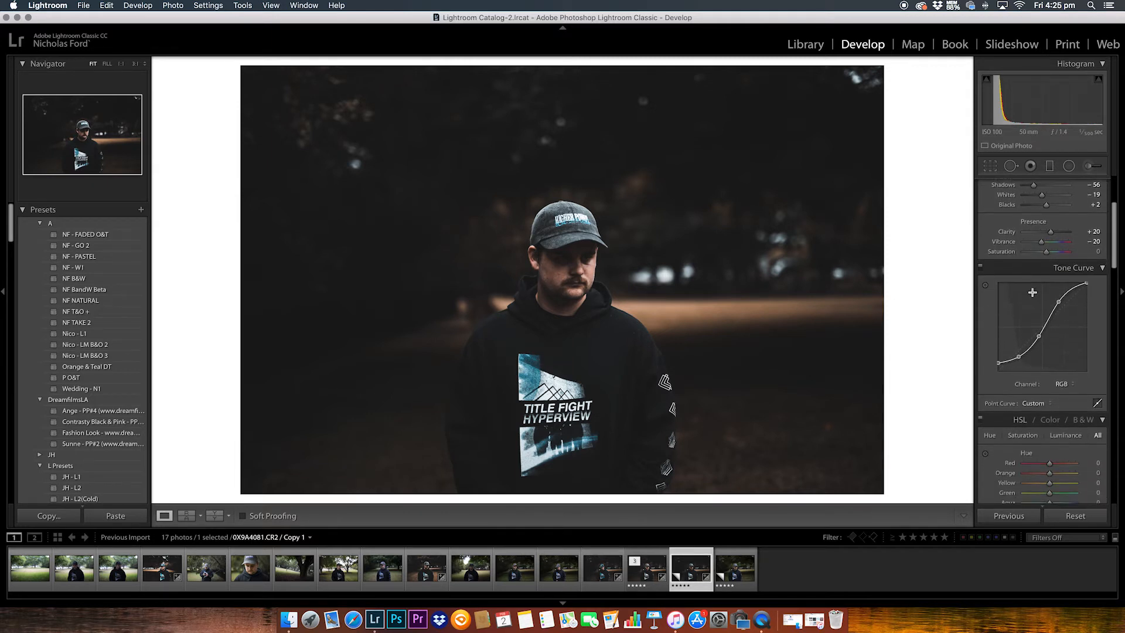
{"action": "left_click_drag", "start_coordinate": [1058, 305], "coordinate": [1058, 303]}
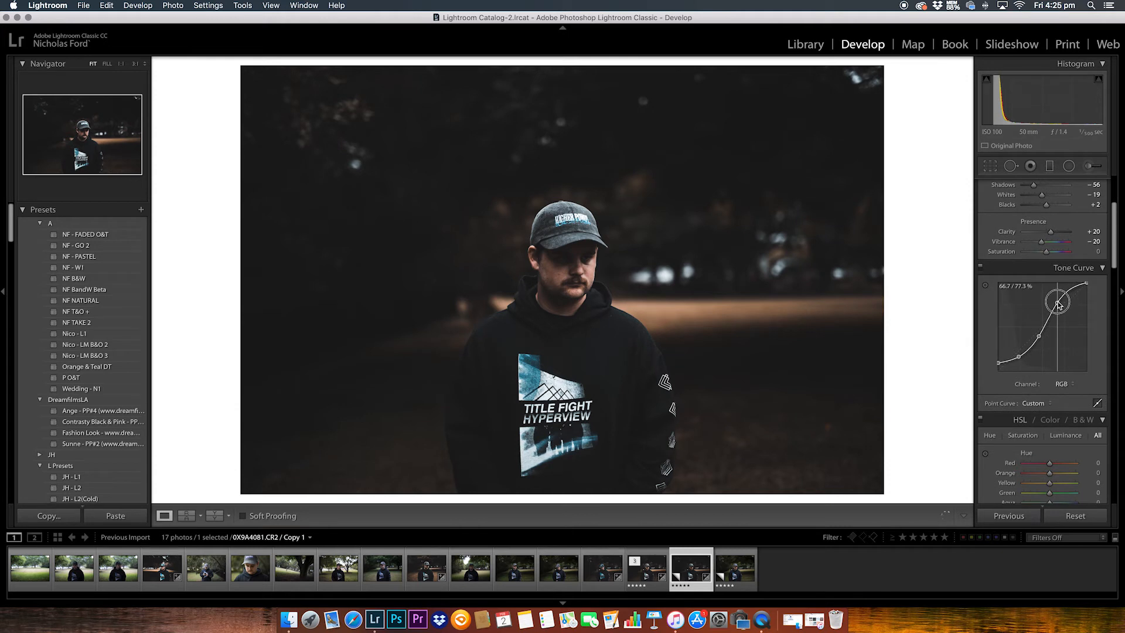
{"action": "left_click_drag", "start_coordinate": [997, 362], "coordinate": [998, 364]}
{"action": "scroll", "coordinate": [1034, 350], "scroll_direction": "down", "scroll_amount": 10}
{"action": "scroll", "coordinate": [1034, 350], "scroll_direction": "up", "scroll_amount": 10}
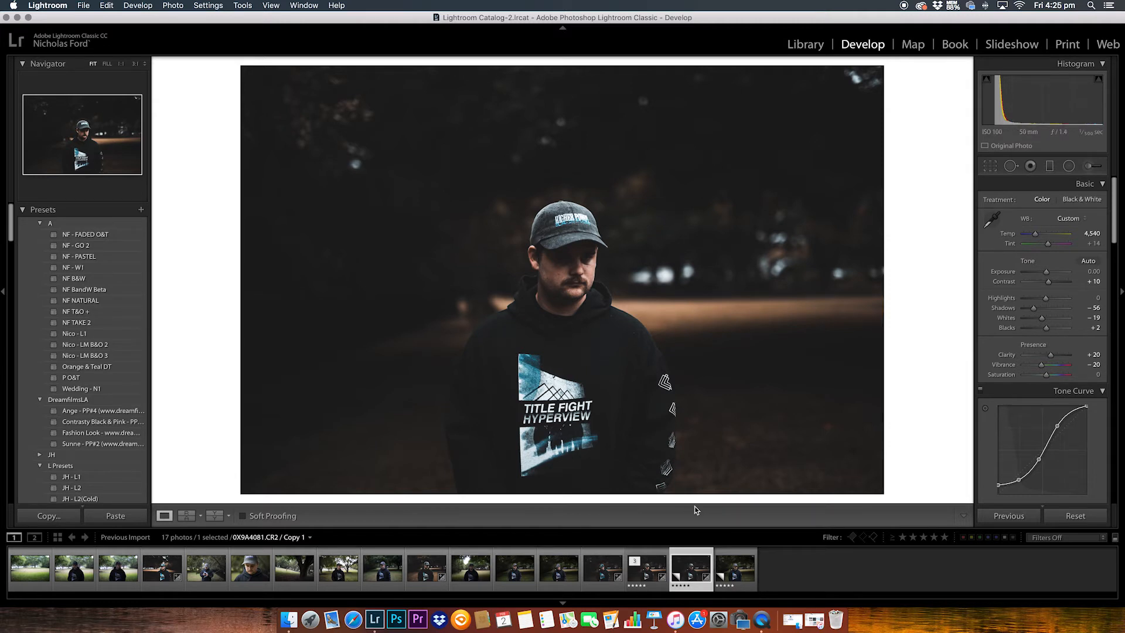
- Add film grain to the photo with an amount of 20 in the Effects settings
{"action": "scroll", "coordinate": [1039, 361], "scroll_direction": "down", "scroll_amount": 15}
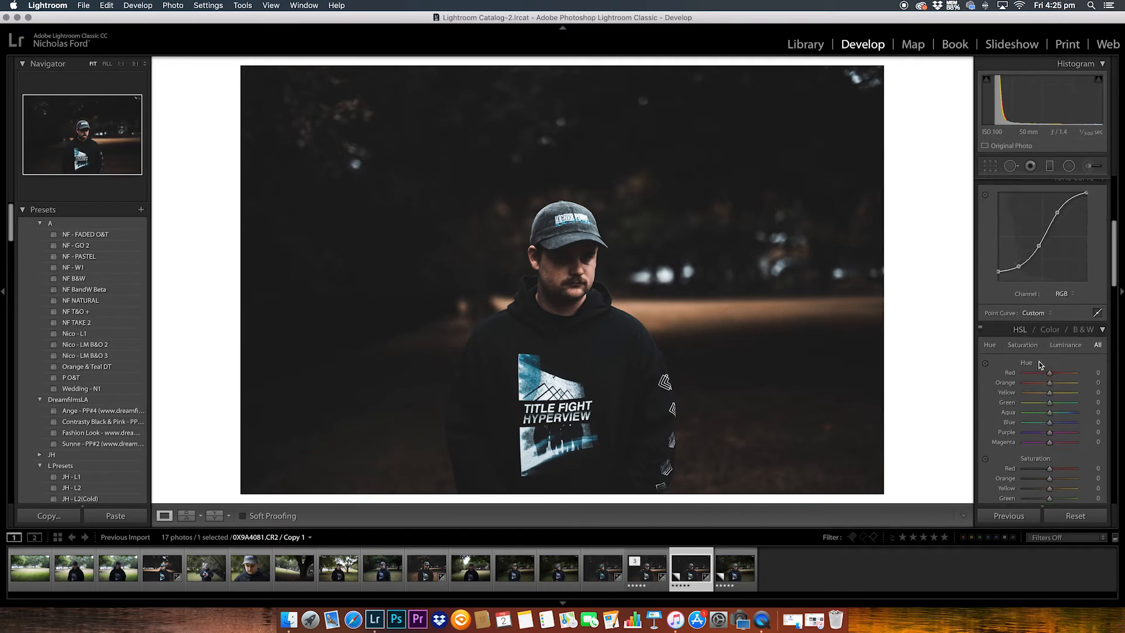
{"action": "scroll", "coordinate": [1039, 361], "scroll_direction": "up", "scroll_amount": 5}
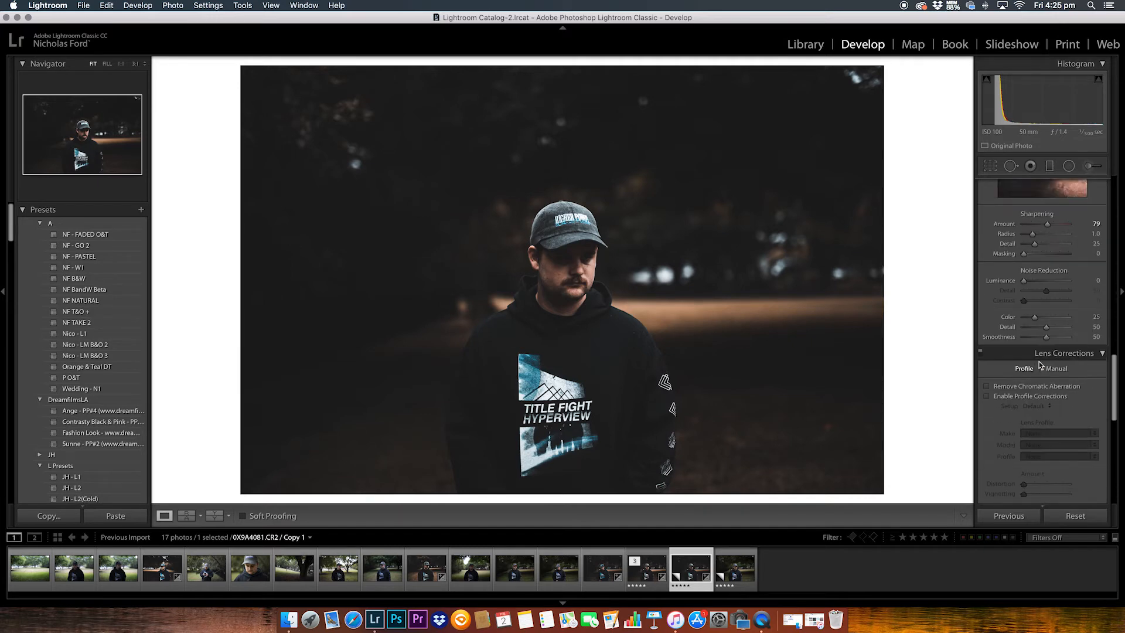
{"action": "scroll", "coordinate": [1047, 280], "scroll_direction": "down", "scroll_amount": 6}
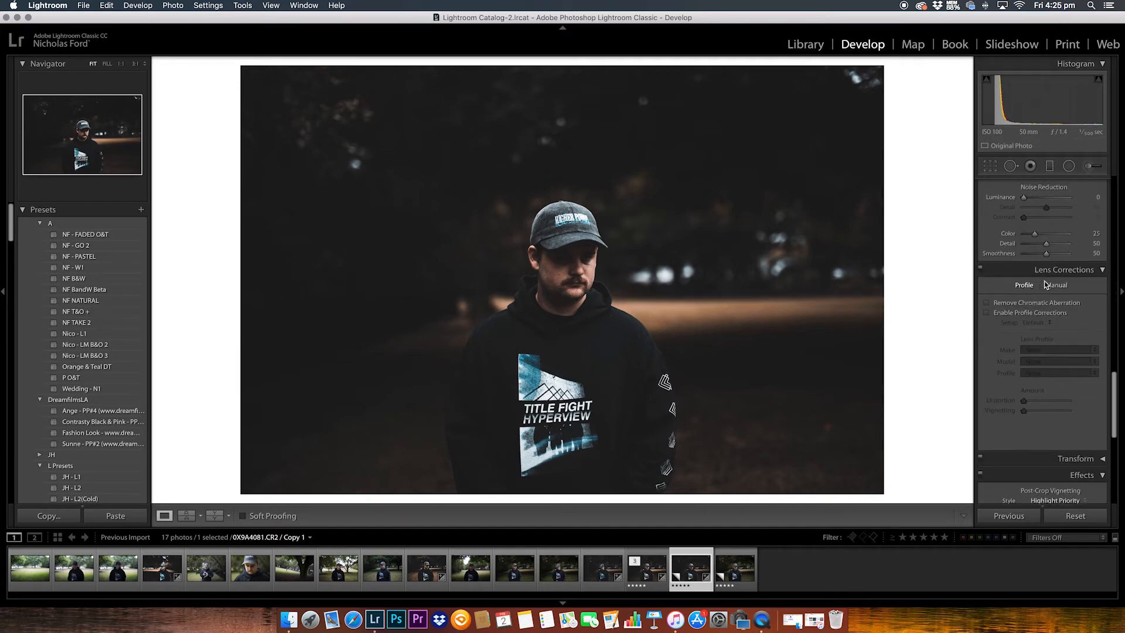
{"action": "scroll", "coordinate": [1044, 280], "scroll_direction": "down", "scroll_amount": 1}
{"action": "left_click", "coordinate": [1097, 373]}
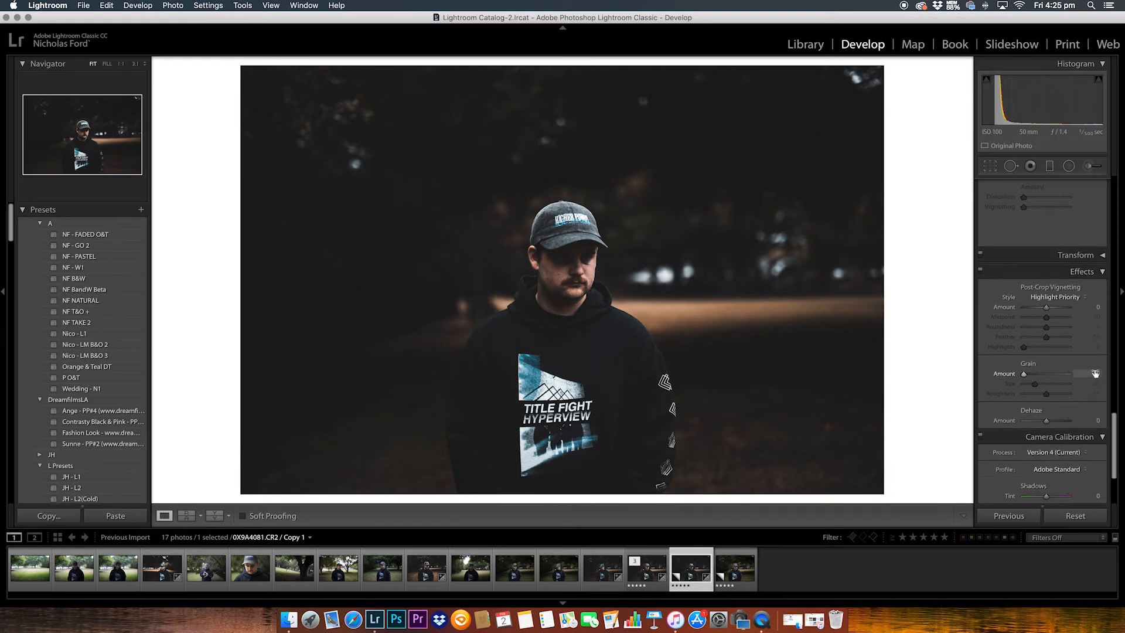
{"action": "type", "text": "20"}
{"action": "key", "text": "Return"}
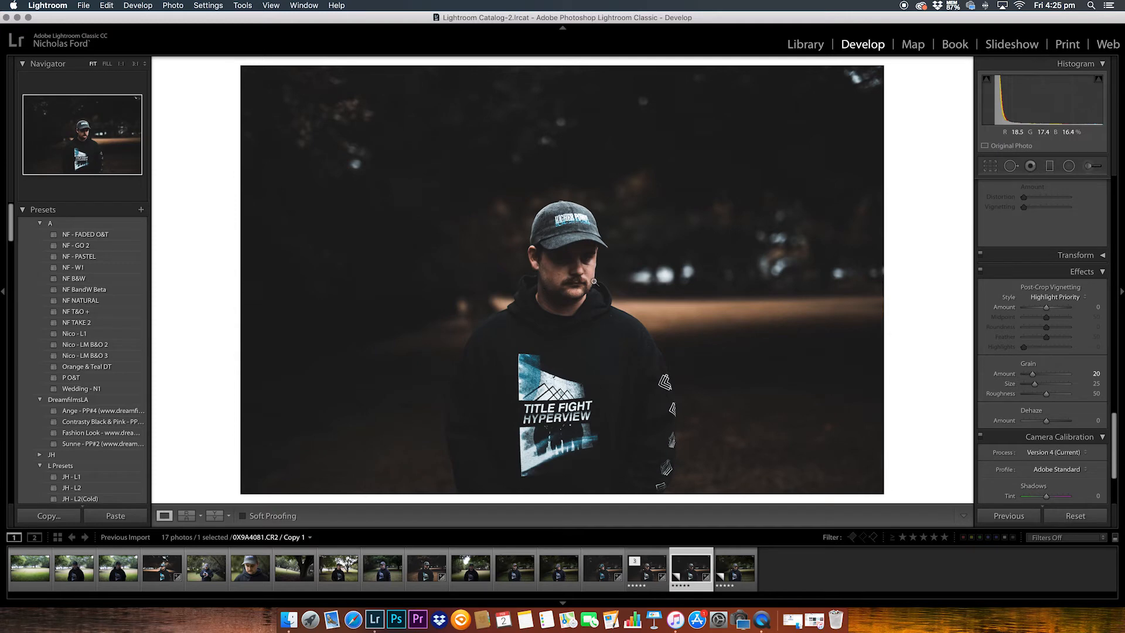
- Inspect the man's face at 1:1 magnification, and return to the view that fits the whole photo
{"action": "scroll", "coordinate": [997, 340], "scroll_direction": "down", "scroll_amount": 2}
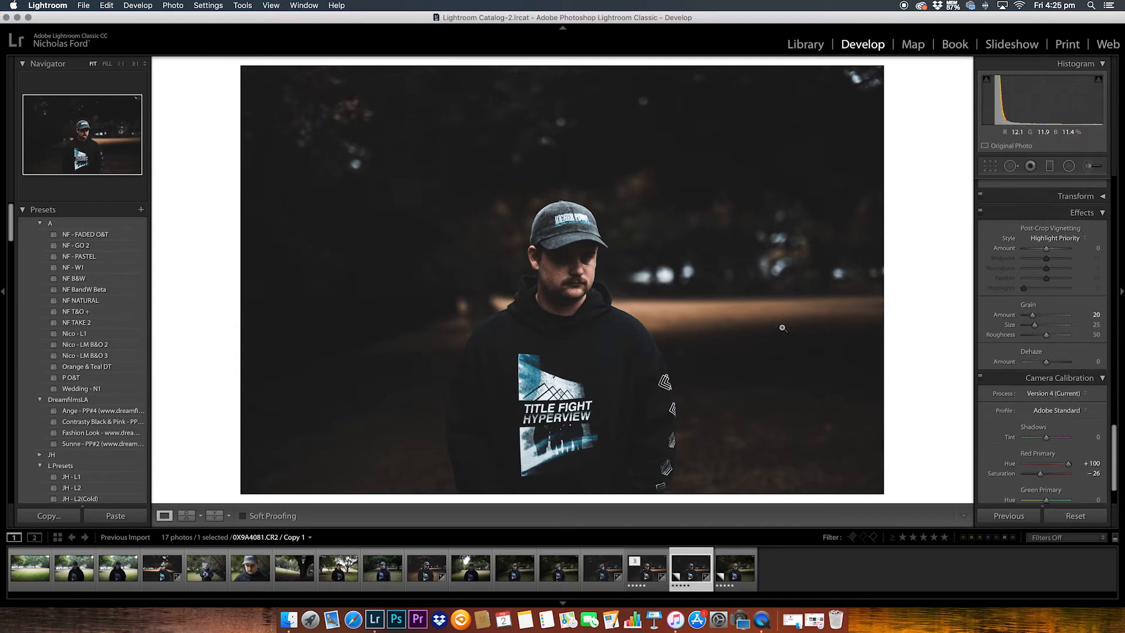
{"action": "scroll", "coordinate": [1022, 342], "scroll_direction": "down", "scroll_amount": 3}
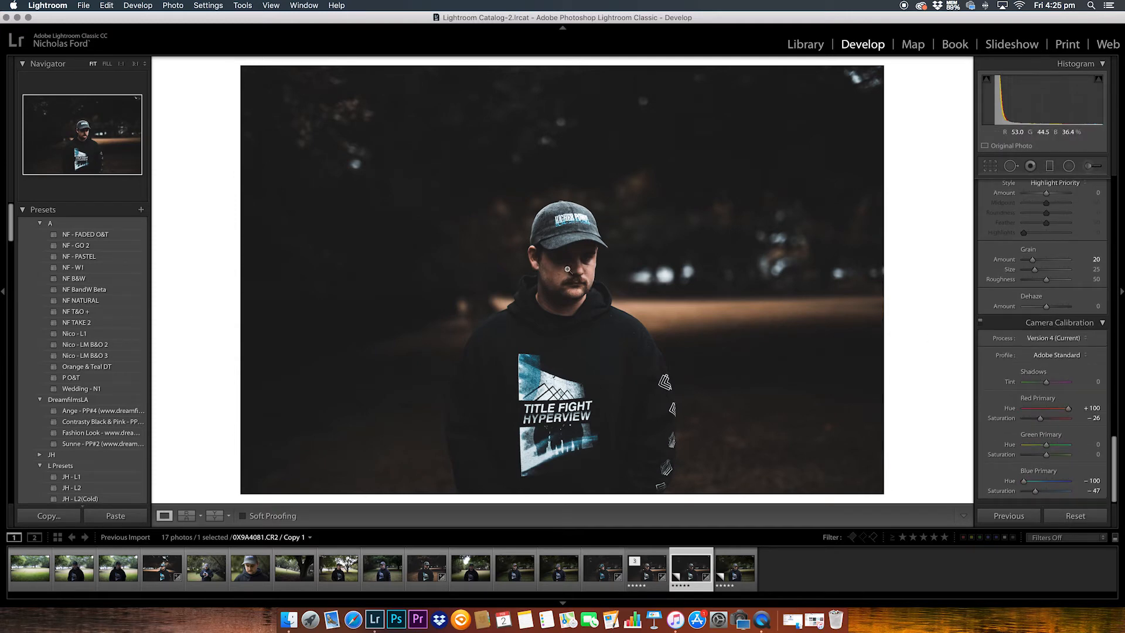
{"action": "left_click", "coordinate": [564, 263]}
{"action": "mouse_move", "coordinate": [564, 263]}
{"action": "left_mouse_down"}
{"action": "mouse_move", "coordinate": [507, 260]}
{"action": "mouse_move", "coordinate": [583, 254]}
{"action": "left_mouse_up"}
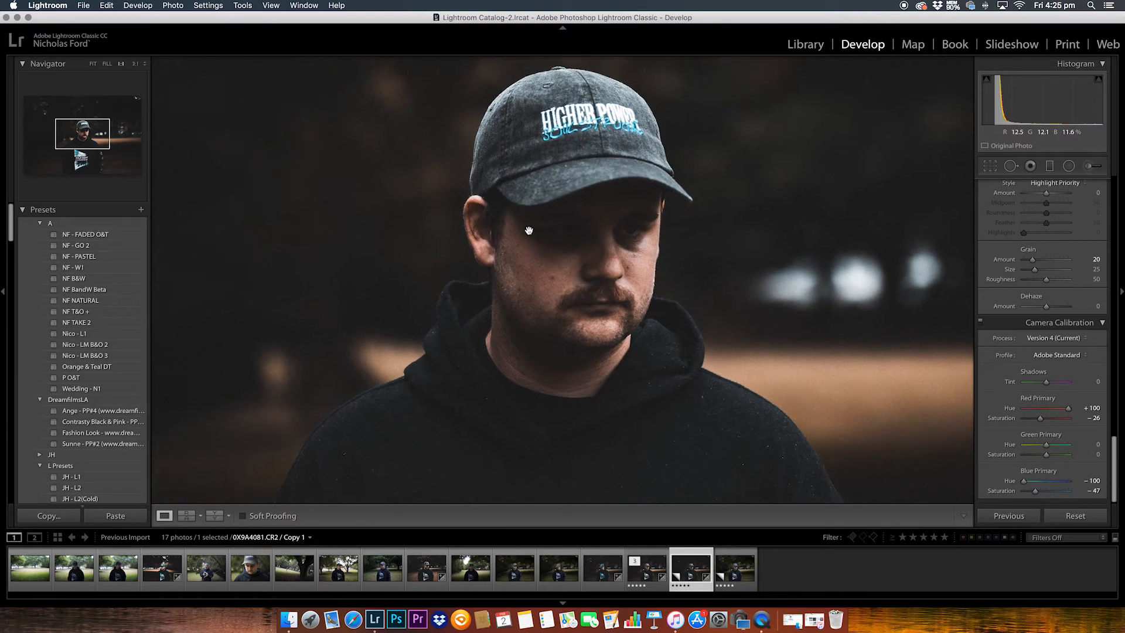
{"action": "left_click", "coordinate": [558, 248]}
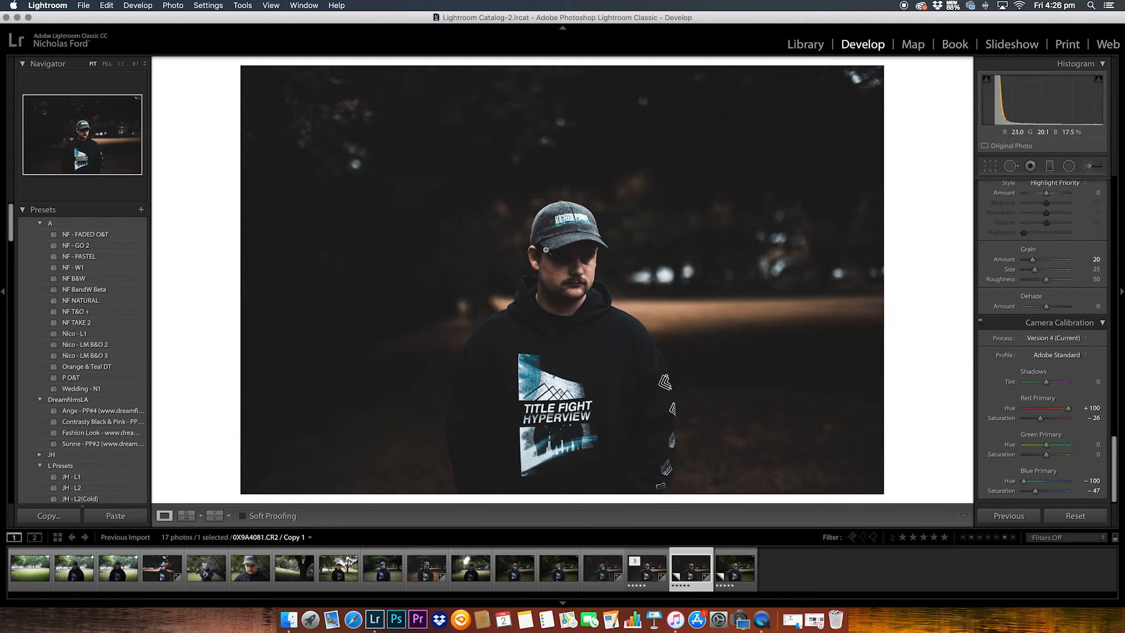
- Display the finished version of the portrait and postpone the computer's update restart
{"action": "scroll", "coordinate": [1010, 259], "scroll_direction": "up", "scroll_amount": 2}
{"action": "scroll", "coordinate": [1010, 259], "scroll_direction": "up", "scroll_amount": 10}
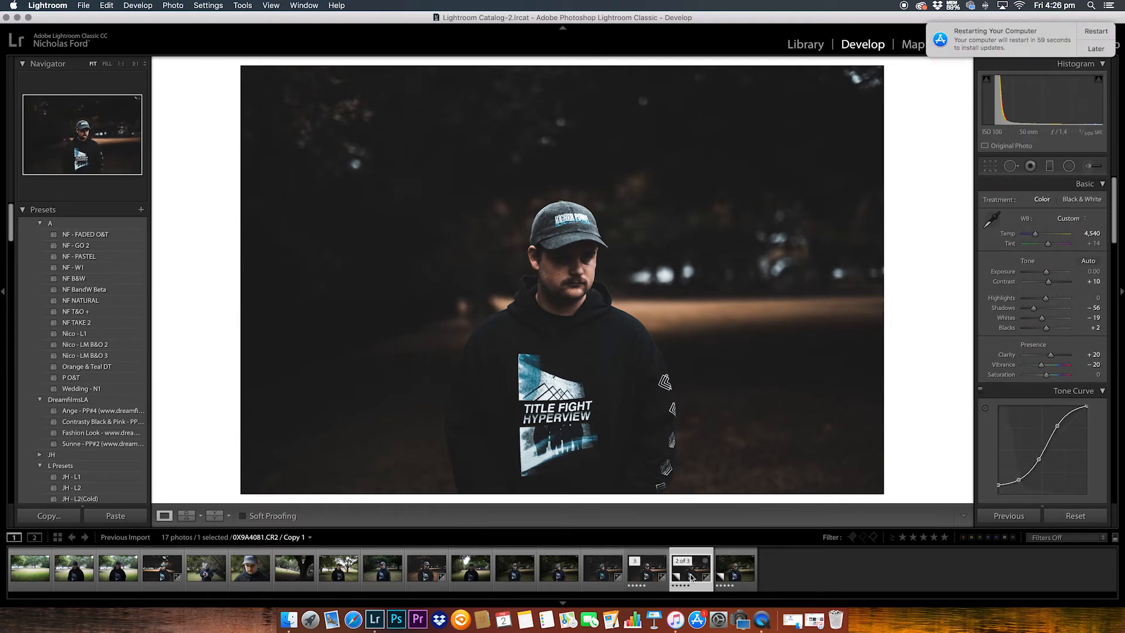
{"action": "left_click", "coordinate": [643, 576]}
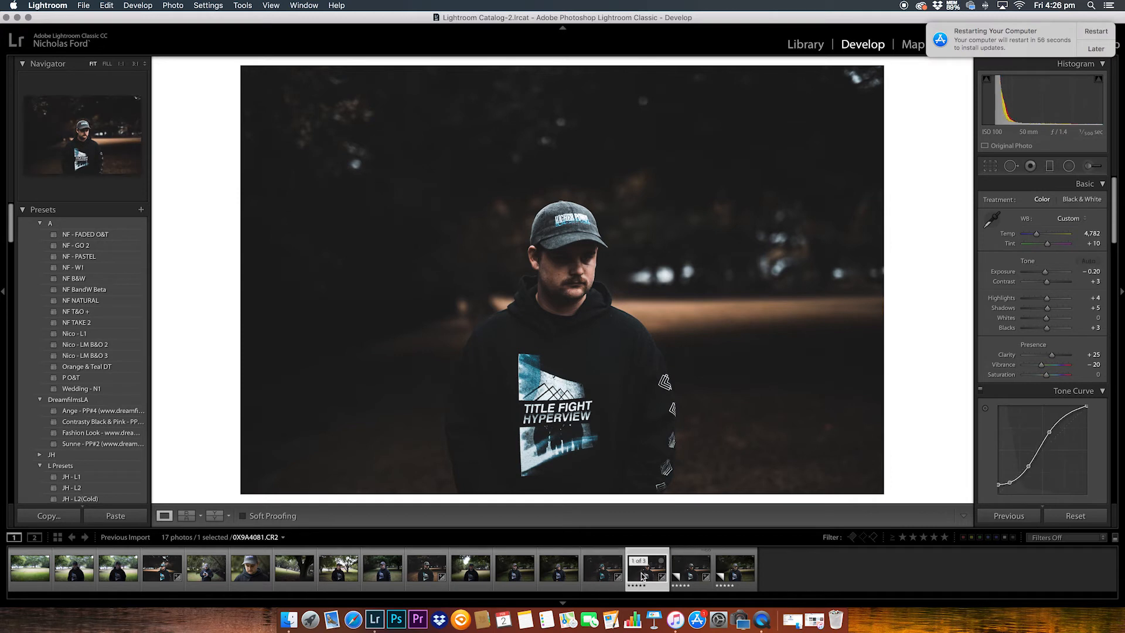
{"action": "left_click", "coordinate": [1101, 52]}
{"action": "left_click", "coordinate": [1070, 82]}
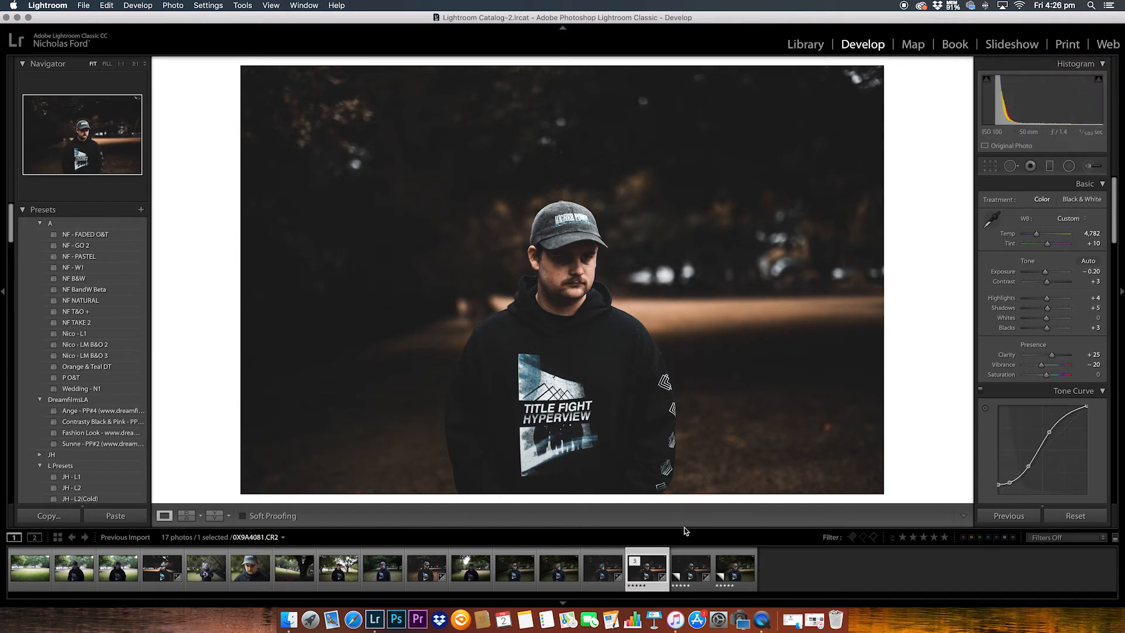
- Compare the unedited copy with the finished version, ending on the edited copy
{"action": "left_click", "coordinate": [724, 567]}
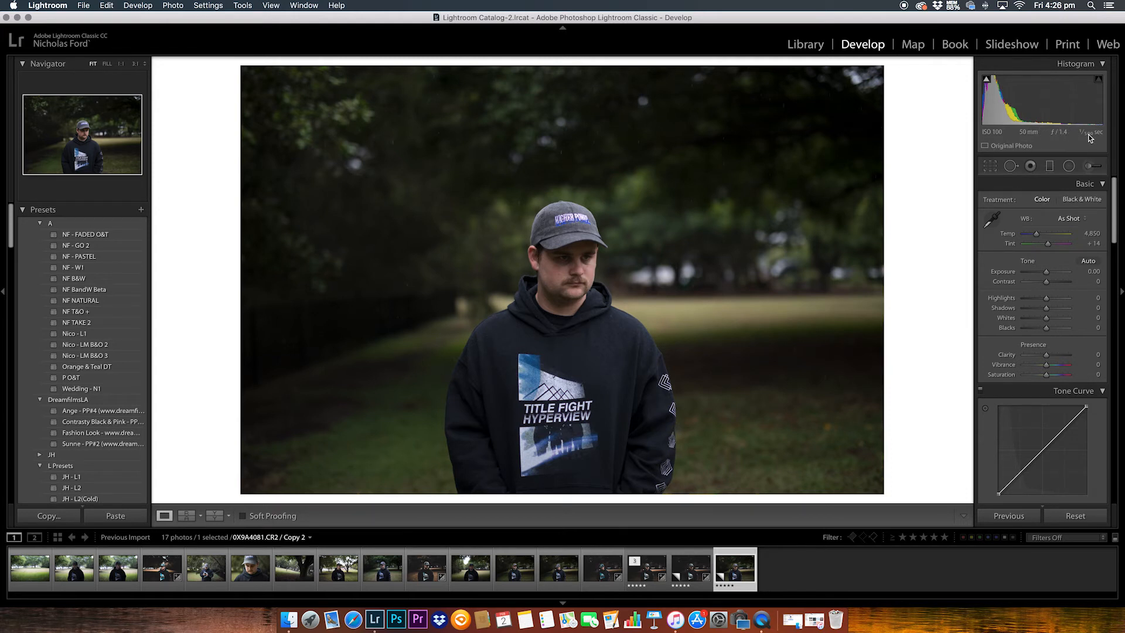
{"action": "left_click", "coordinate": [653, 581]}
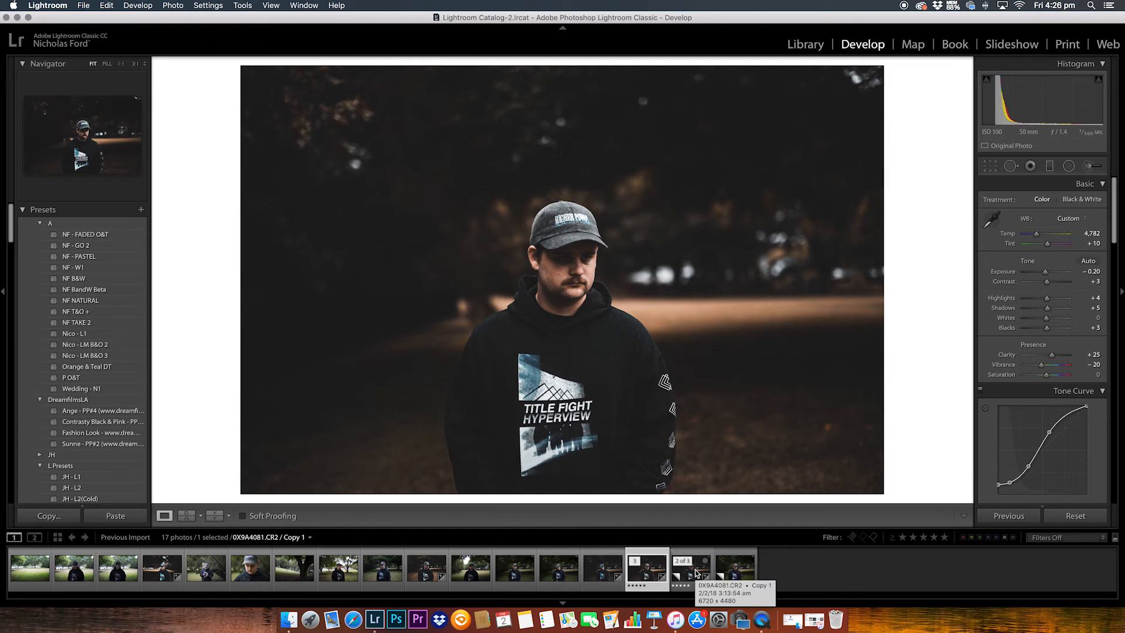
{"action": "left_click", "coordinate": [730, 580]}
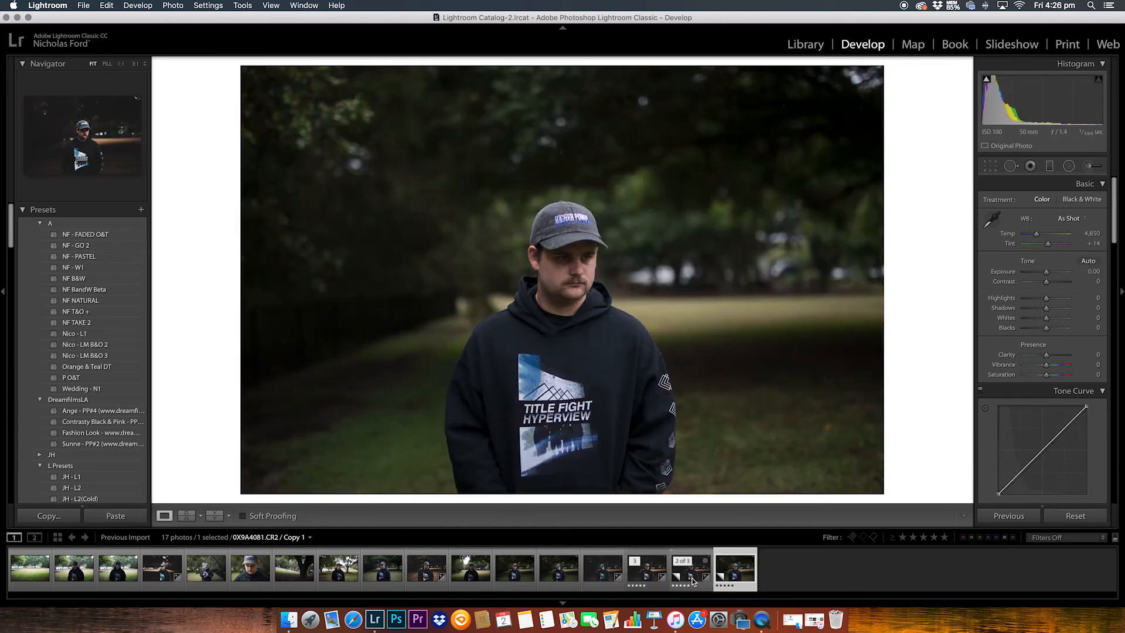
{"action": "left_click", "coordinate": [692, 580]}
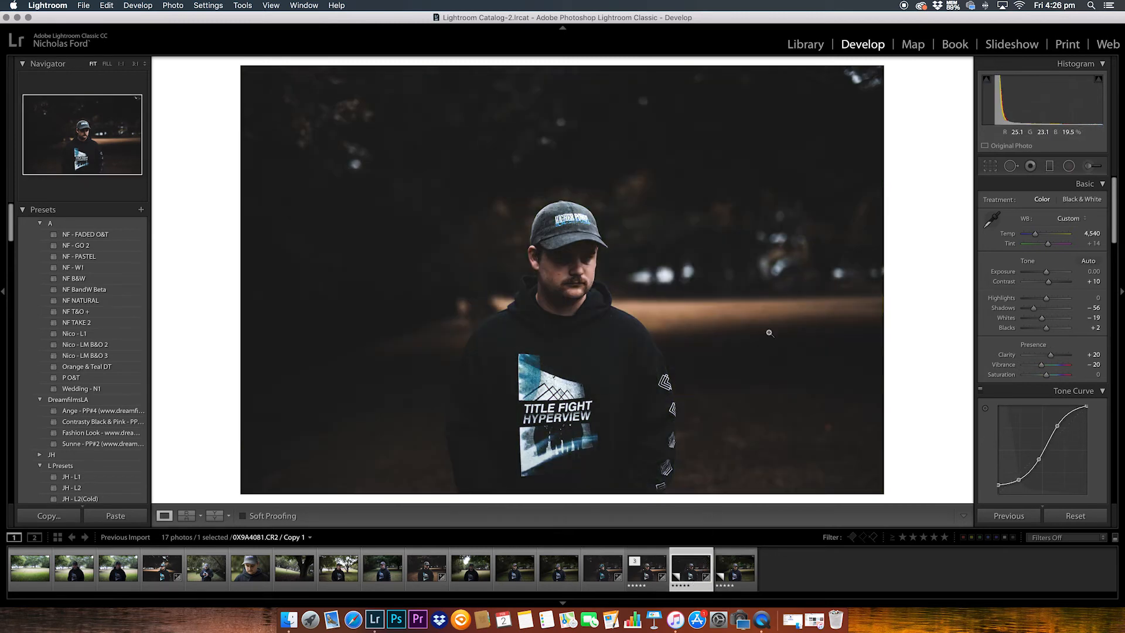
- Set shadows to −26 on the edited copy and check it against the finished version
{"action": "left_click_drag", "start_coordinate": [1033, 308], "coordinate": [1041, 314]}
{"action": "left_click", "coordinate": [645, 579]}
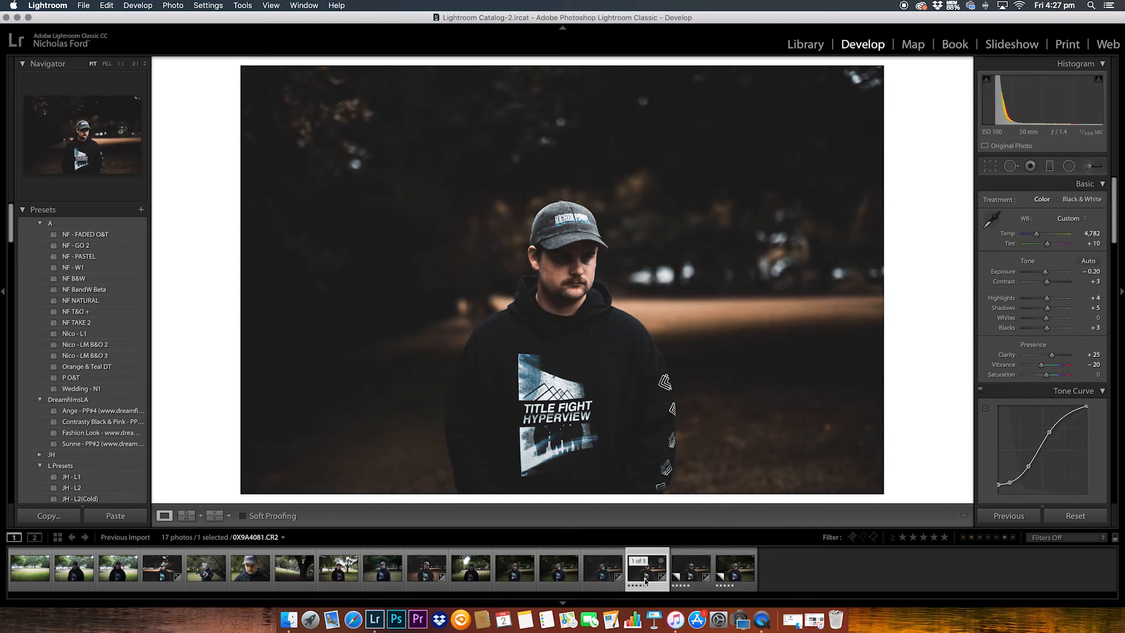
{"action": "left_click", "coordinate": [689, 580]}
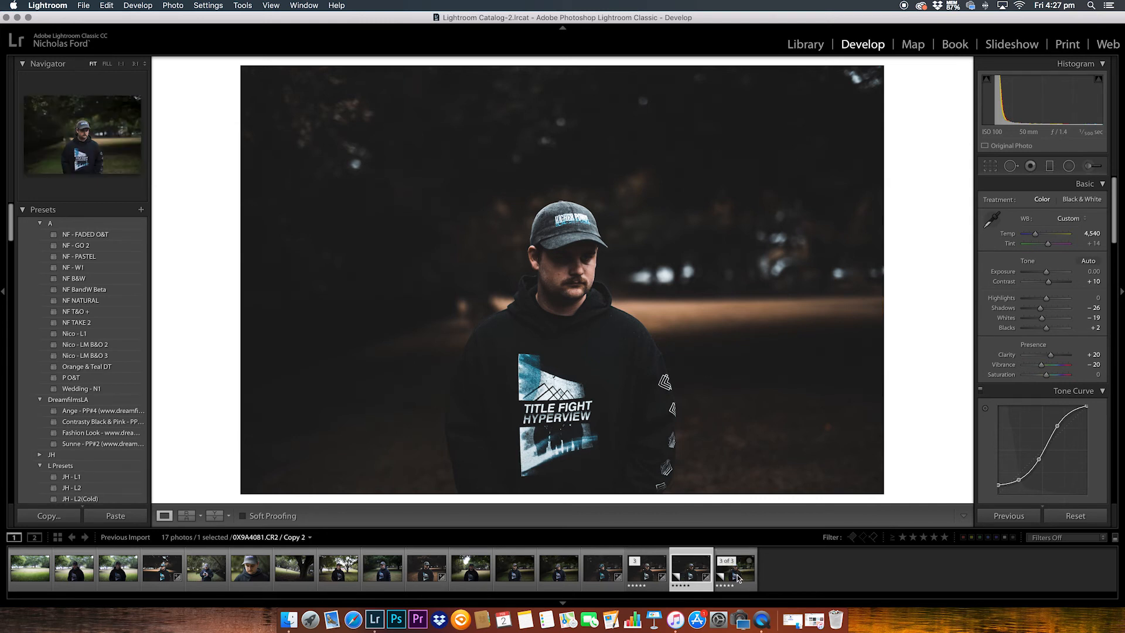
- Review the edited copy's settings from Basic through Tone Curve, HSL, Detail and Effects to Camera Calibration
{"action": "scroll", "coordinate": [1033, 324], "scroll_direction": "up", "scroll_amount": 1}
{"action": "scroll", "coordinate": [1032, 324], "scroll_direction": "down", "scroll_amount": 1}
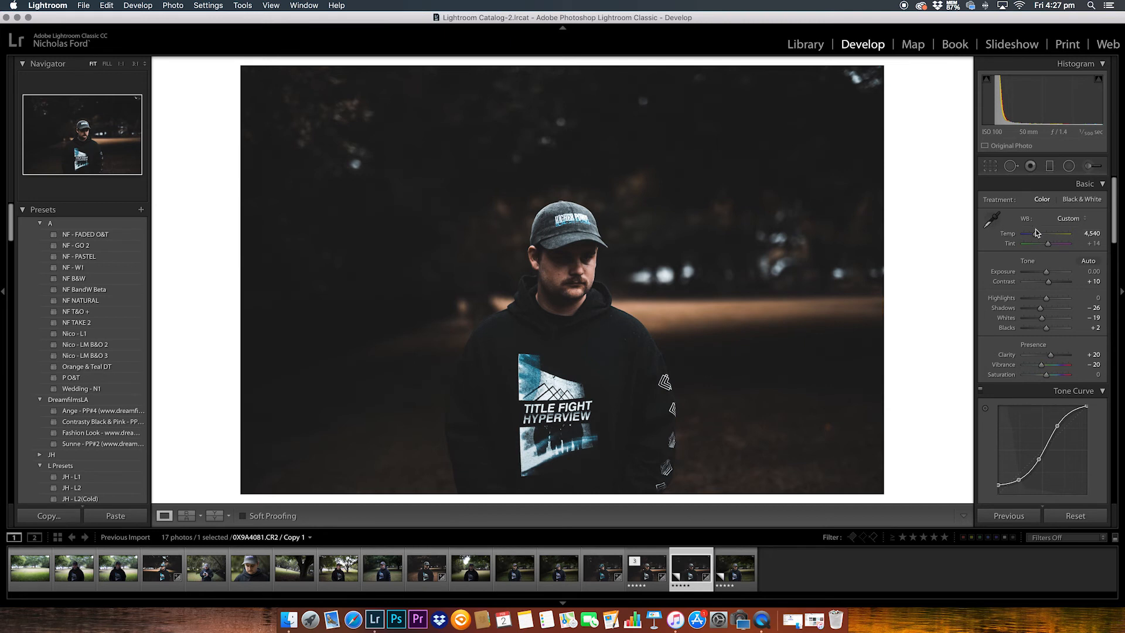
{"action": "scroll", "coordinate": [1058, 241], "scroll_direction": "down", "scroll_amount": 3}
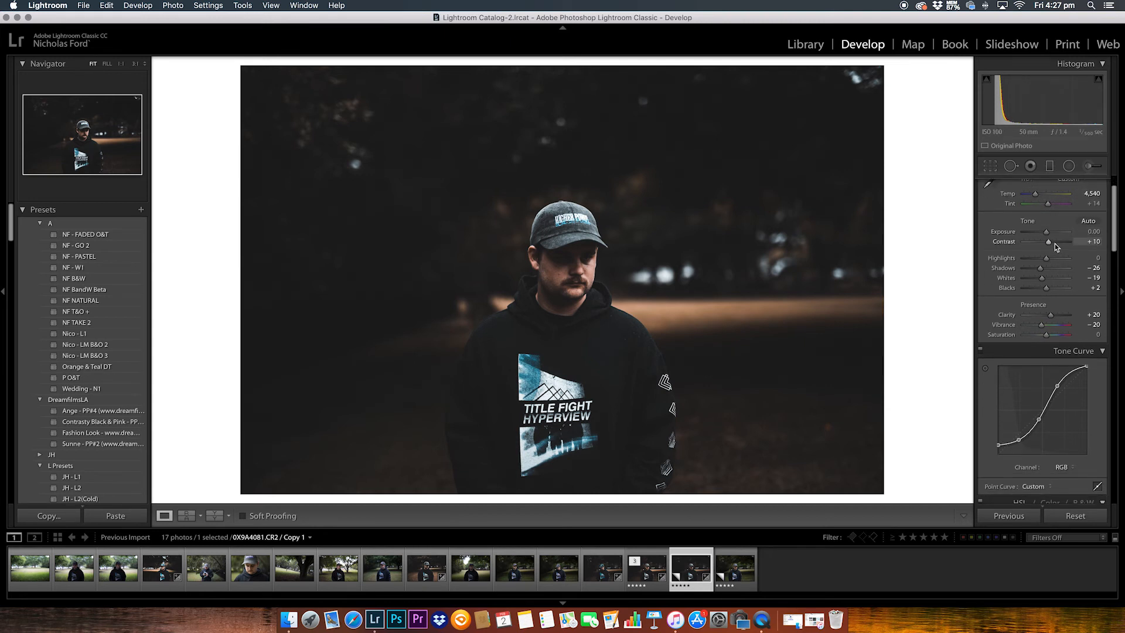
{"action": "scroll", "coordinate": [1040, 246], "scroll_direction": "down", "scroll_amount": 2}
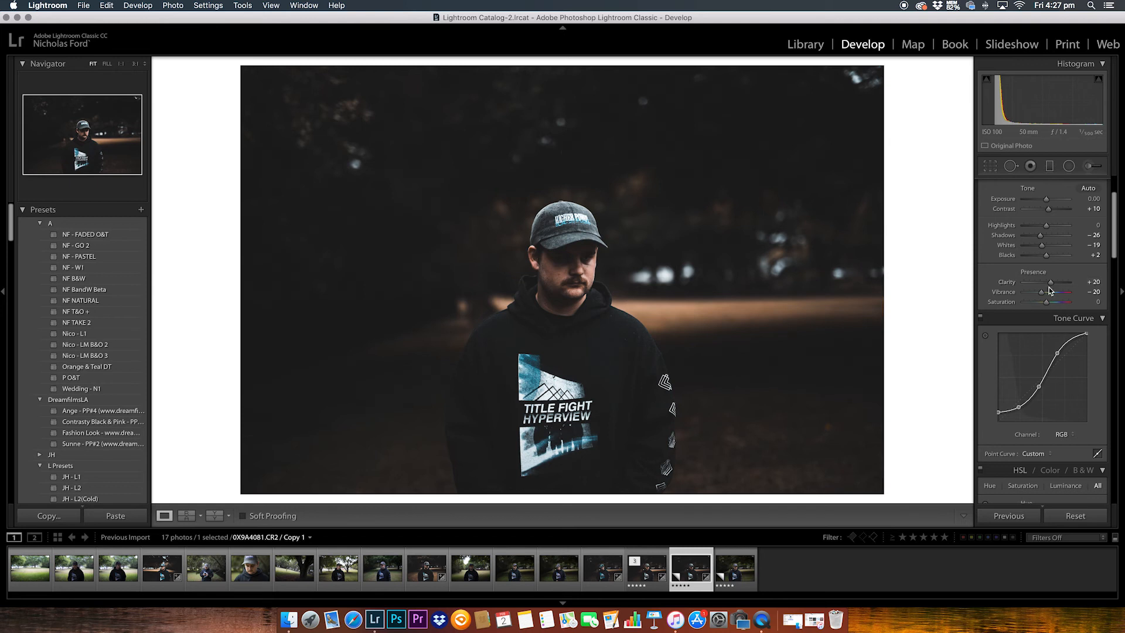
{"action": "scroll", "coordinate": [1052, 292], "scroll_direction": "down", "scroll_amount": 2}
{"action": "scroll", "coordinate": [1052, 293], "scroll_direction": "down", "scroll_amount": 3}
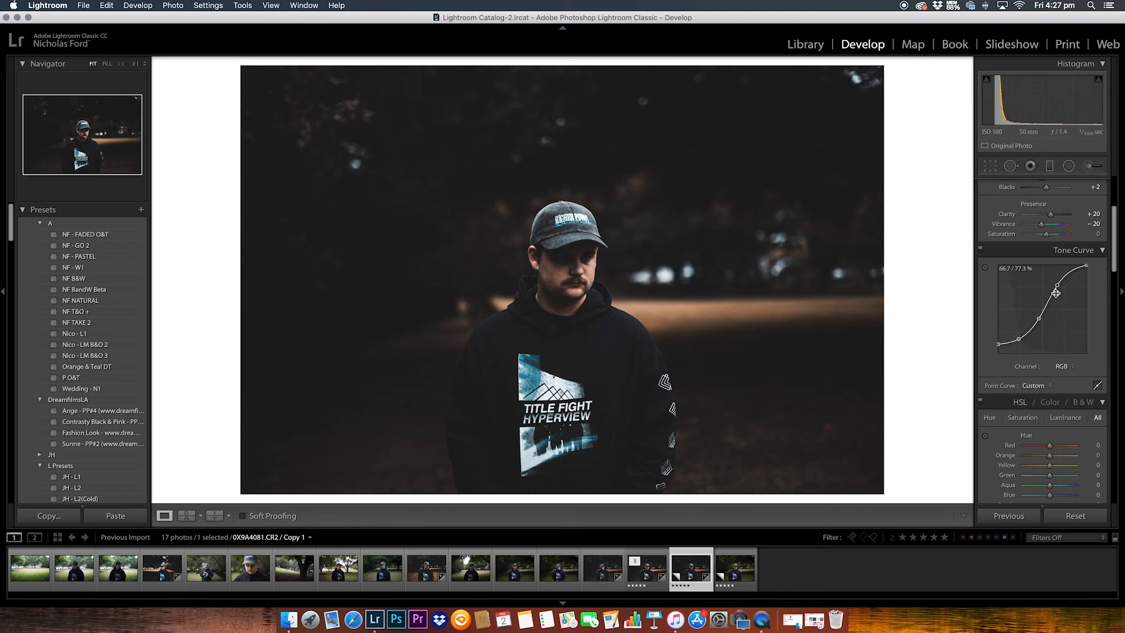
{"action": "scroll", "coordinate": [1016, 328], "scroll_direction": "down", "scroll_amount": 15}
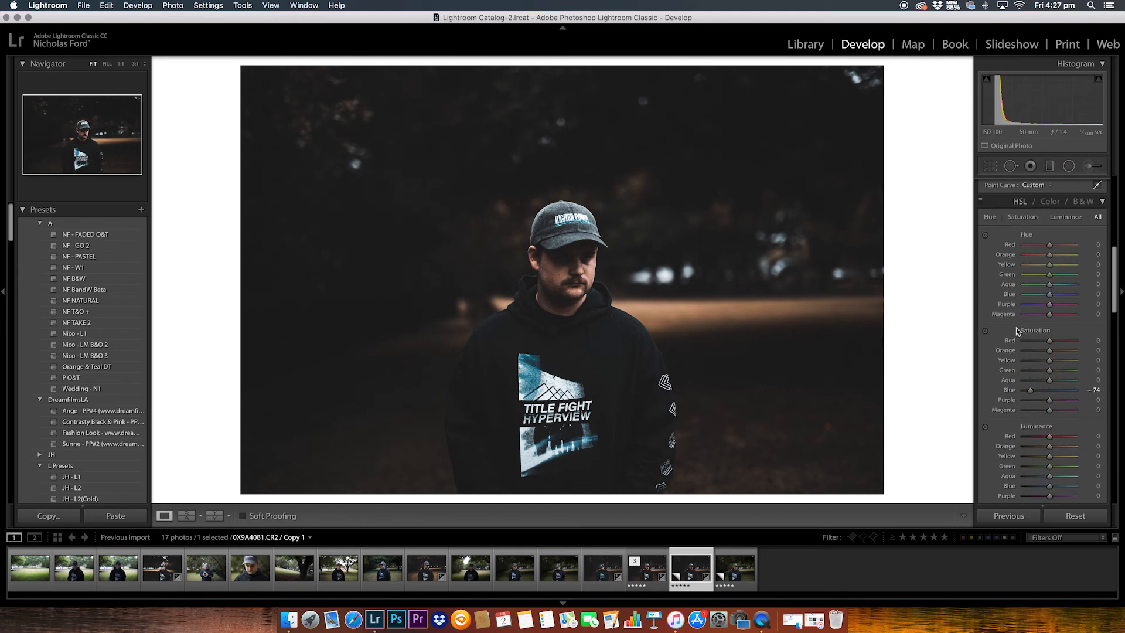
{"action": "scroll", "coordinate": [1016, 330], "scroll_direction": "up", "scroll_amount": 3}
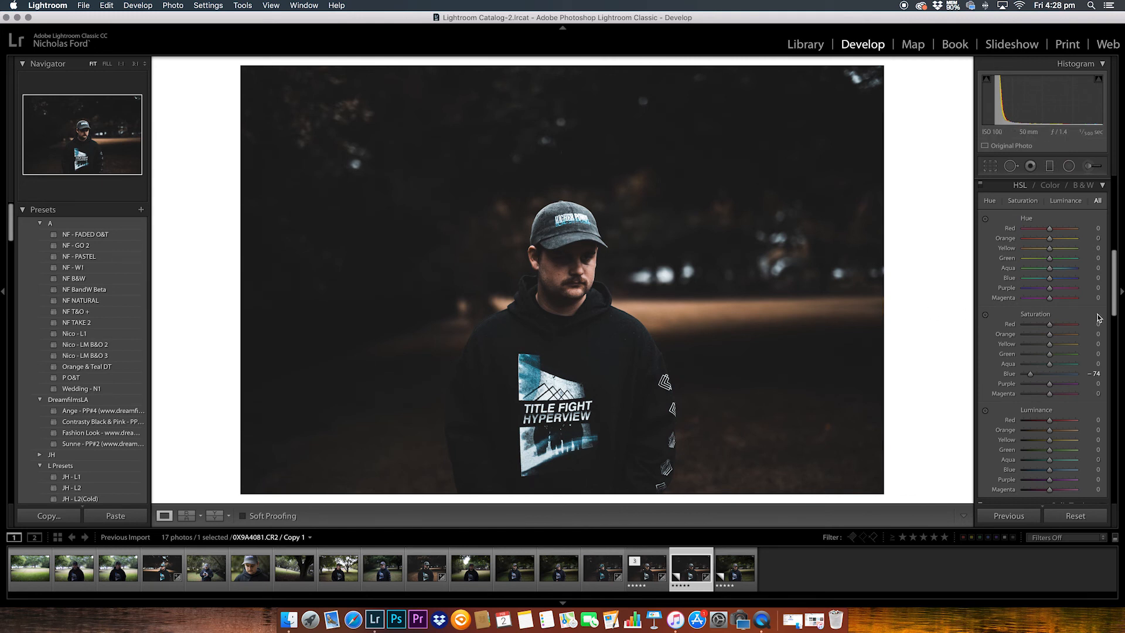
{"action": "scroll", "coordinate": [1097, 318], "scroll_direction": "down", "scroll_amount": 12}
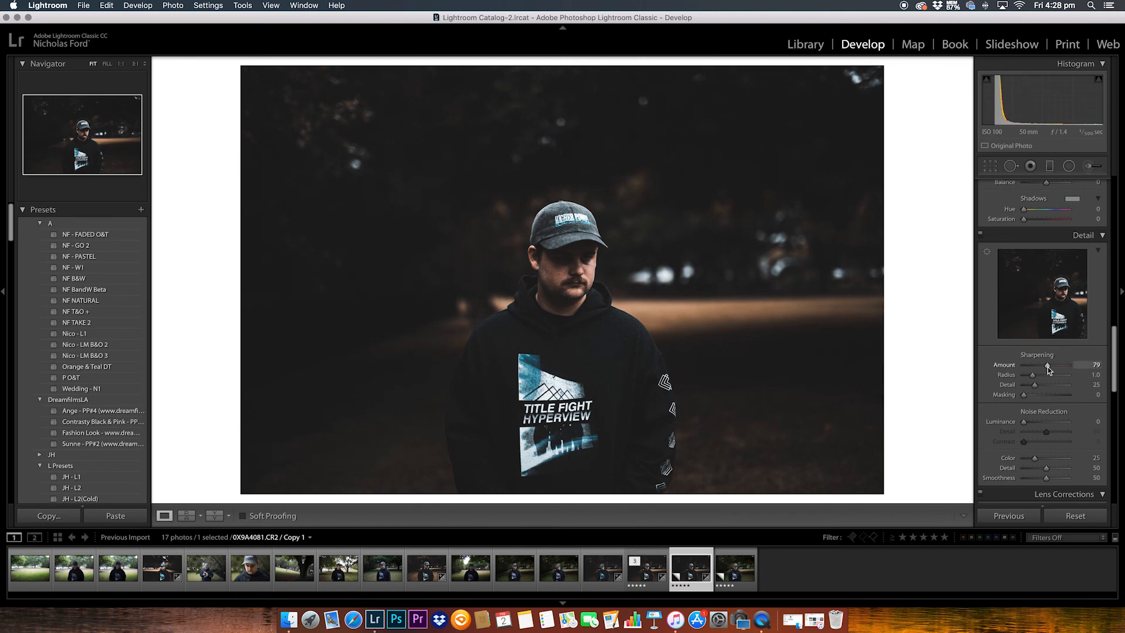
{"action": "scroll", "coordinate": [1048, 367], "scroll_direction": "down", "scroll_amount": 3}
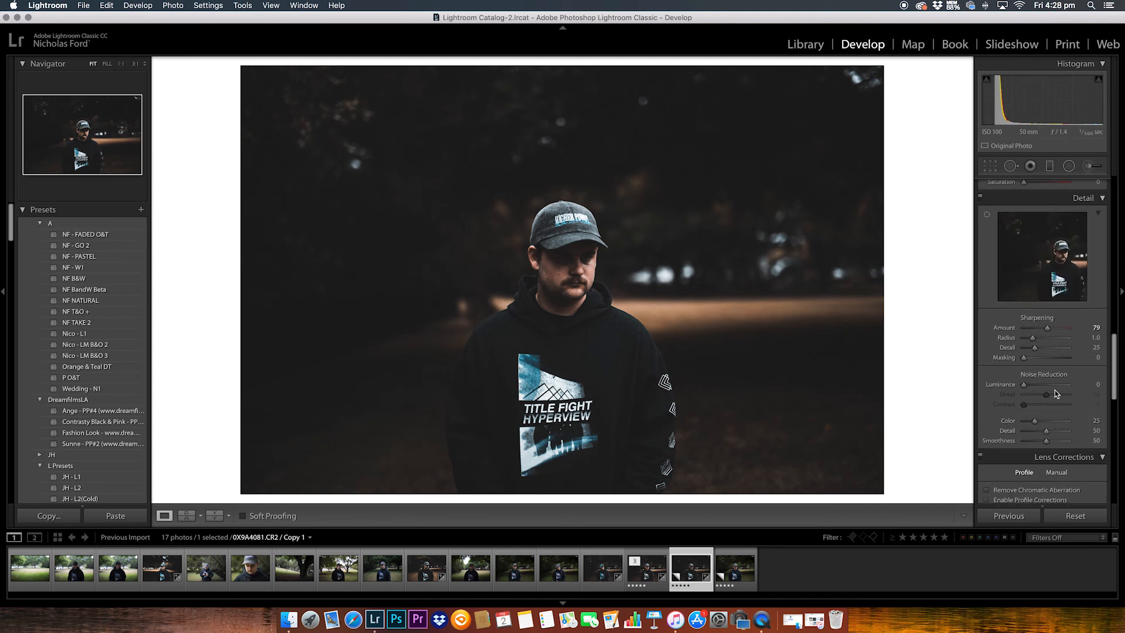
{"action": "scroll", "coordinate": [1022, 390], "scroll_direction": "down", "scroll_amount": 5}
{"action": "scroll", "coordinate": [1012, 390], "scroll_direction": "down", "scroll_amount": 7}
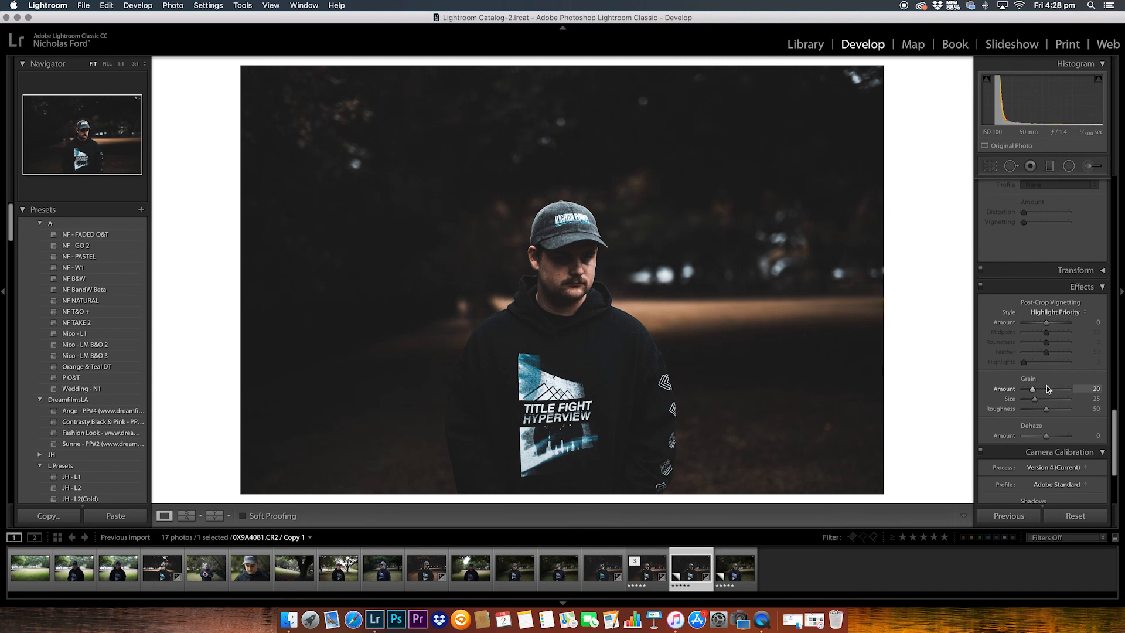
{"action": "scroll", "coordinate": [1047, 387], "scroll_direction": "down", "scroll_amount": 4}
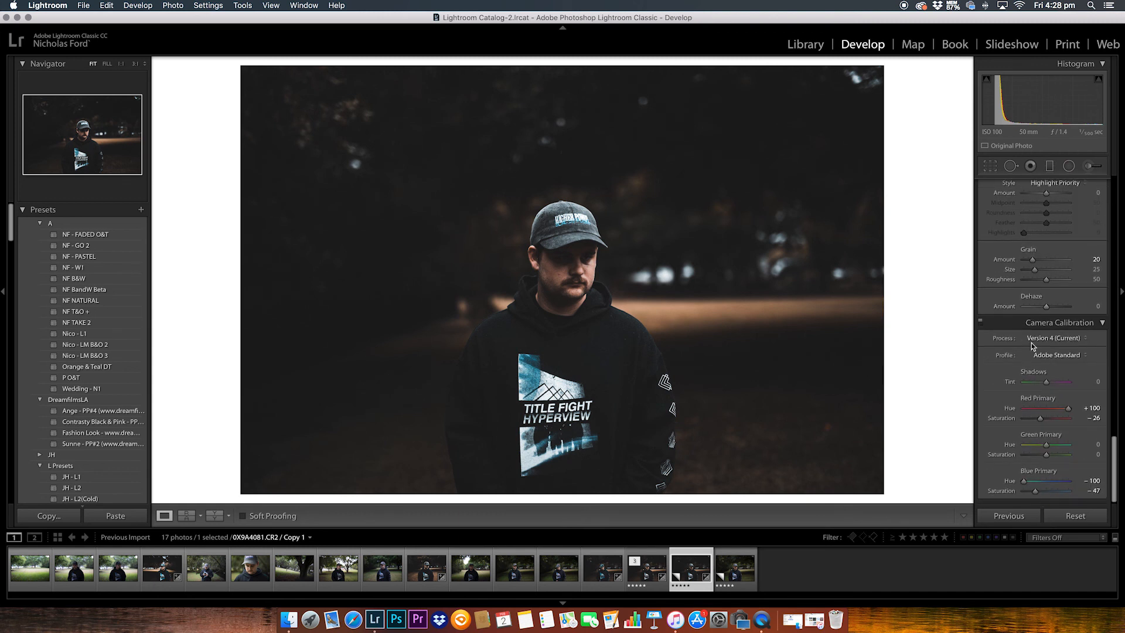